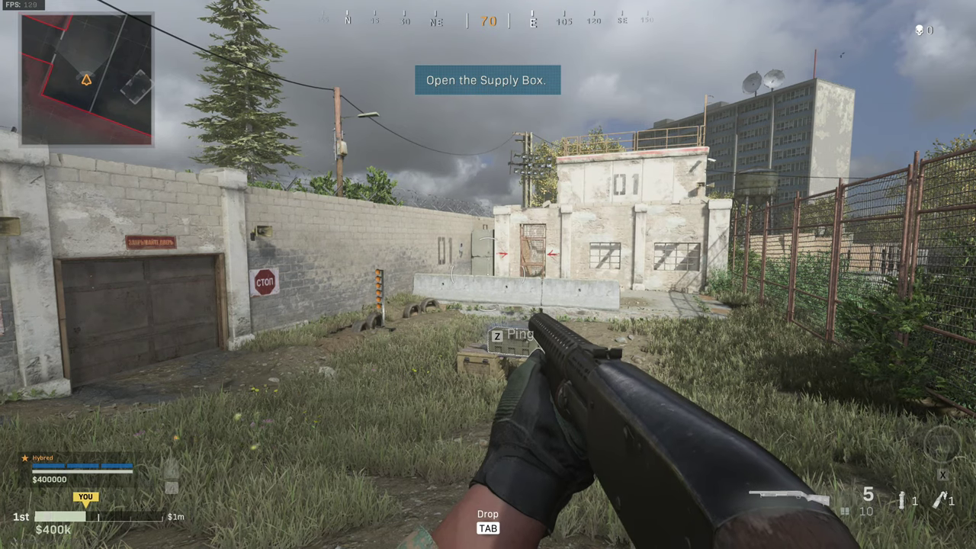
Pause the match, switch to the Windows display settings to check the available display resolutions, and close the settings.
key("Escape")
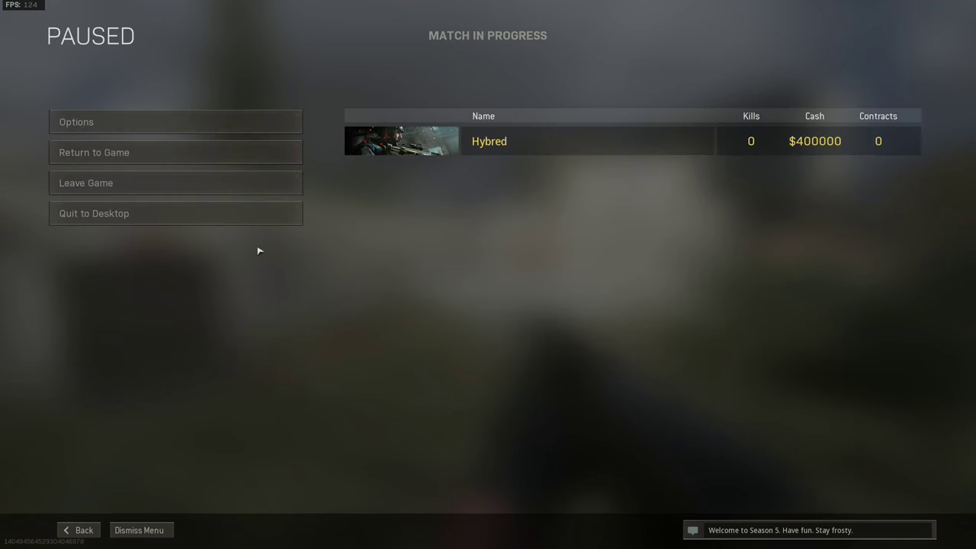
key("super")
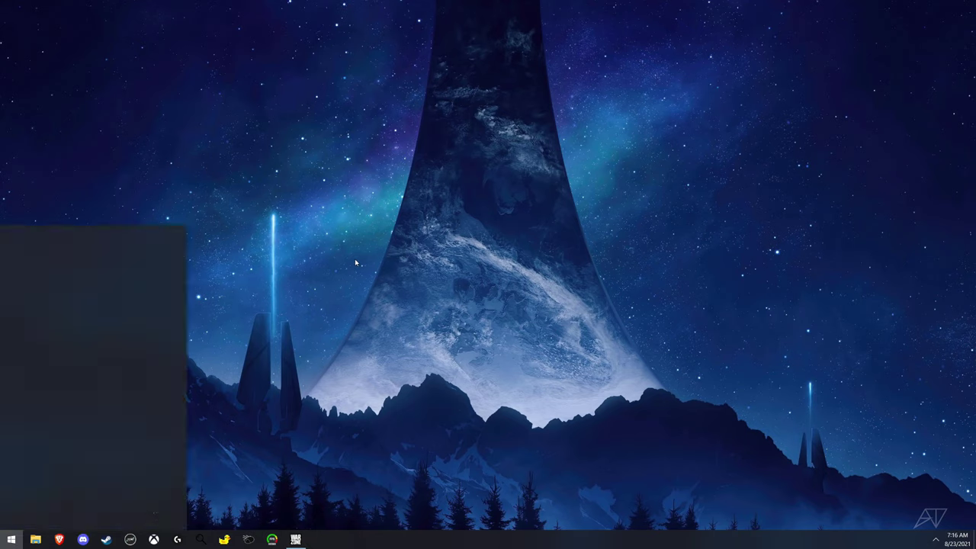
right_click(404, 291)
left_click(442, 387)
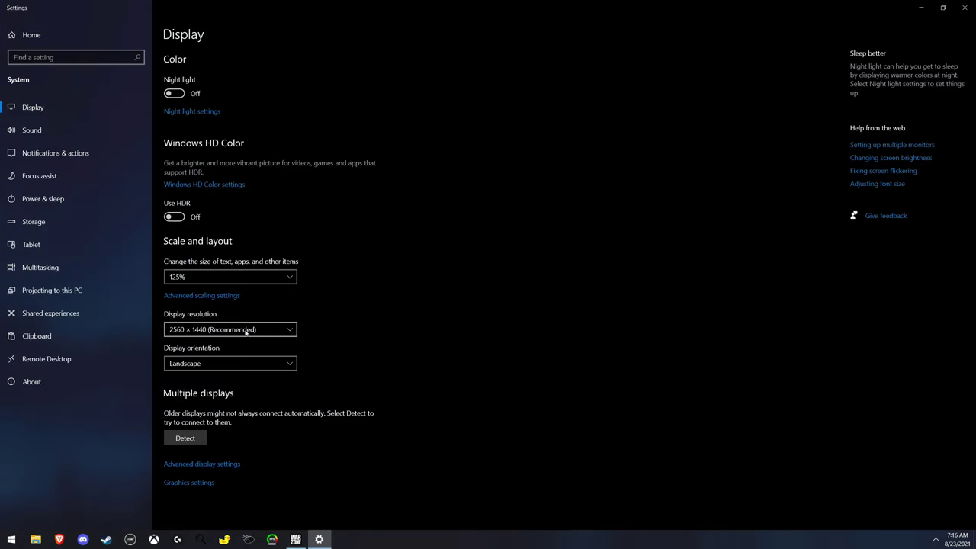
left_click(232, 333)
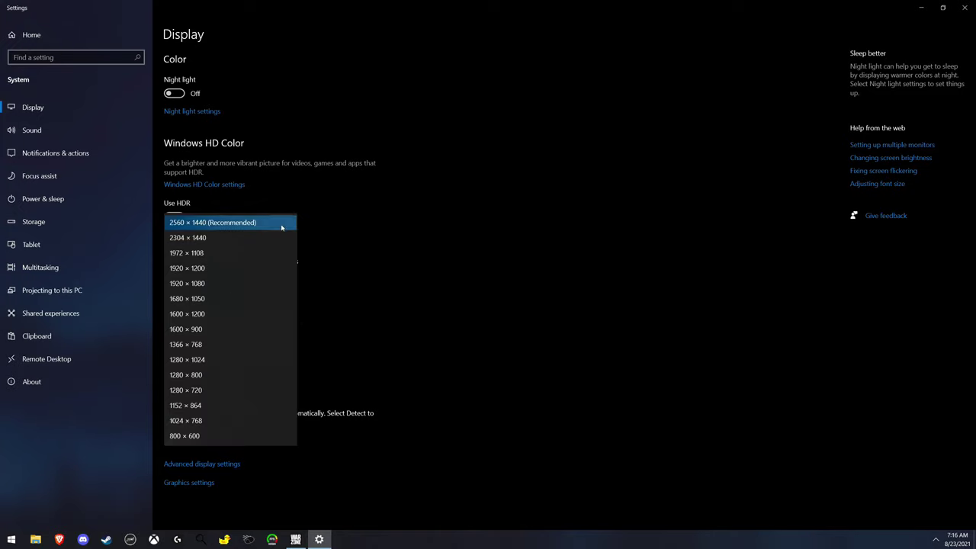
left_click(363, 227)
key("alt+F4")
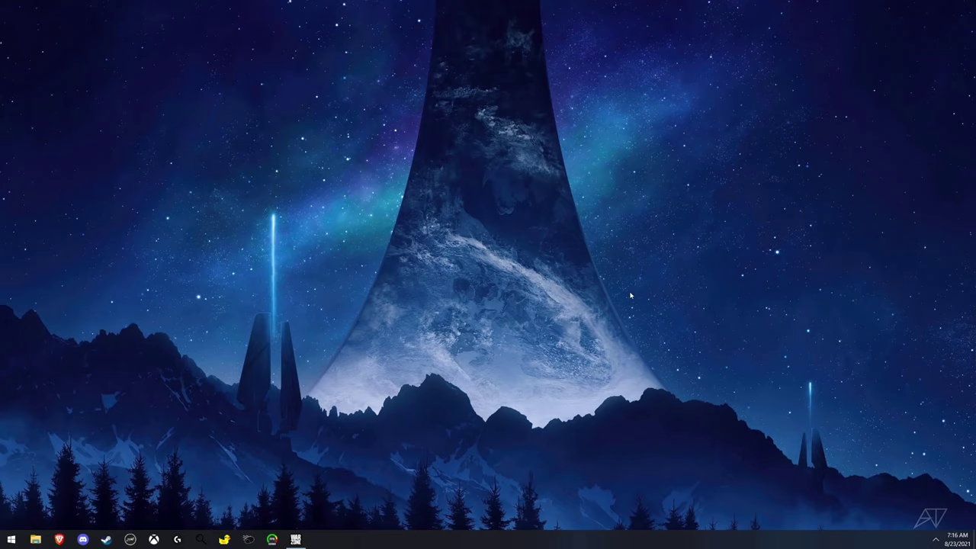
Switch back to the game and, in its graphics options, choose Windowed display mode and lower the render resolution to 75.
left_click(304, 542)
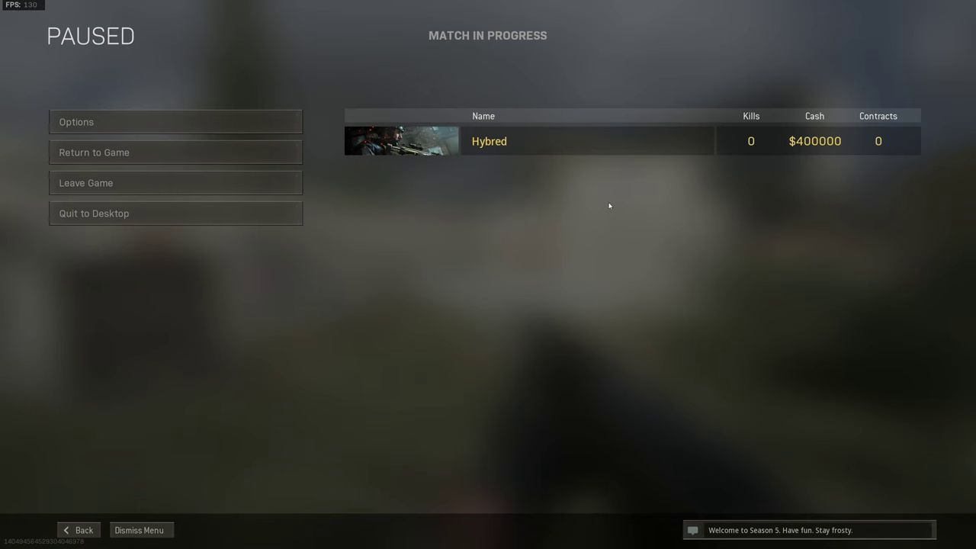
left_click(196, 131)
left_click(303, 76)
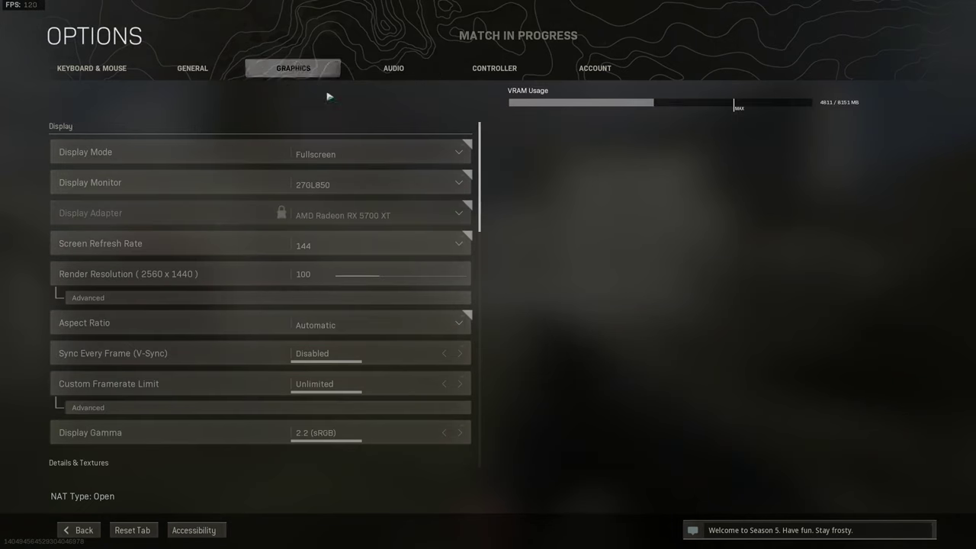
left_click(333, 158)
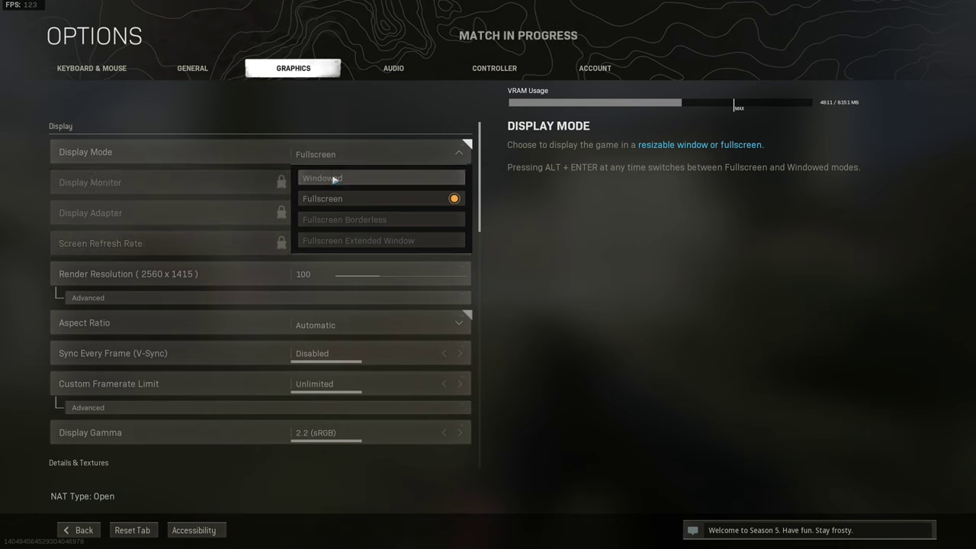
left_click(338, 176)
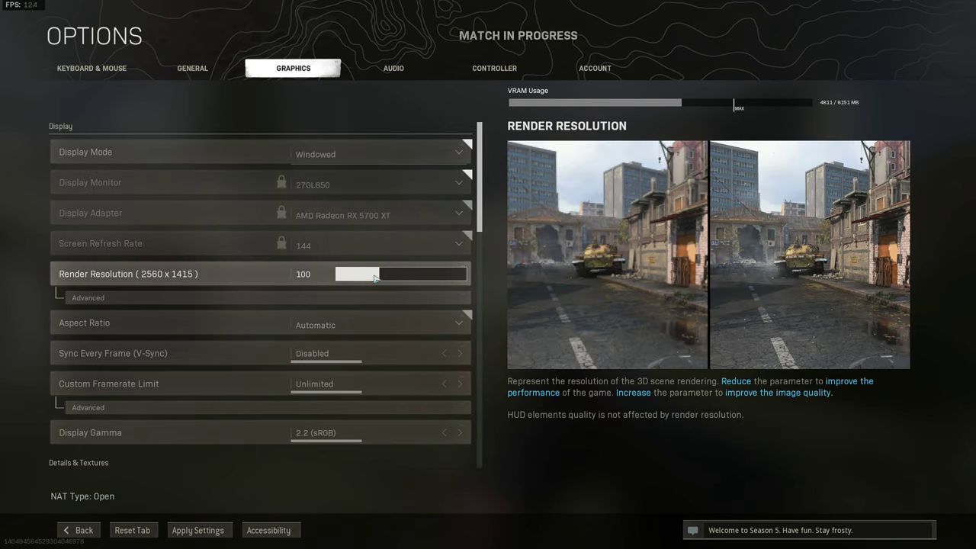
left_click_drag(375, 278, 367, 279)
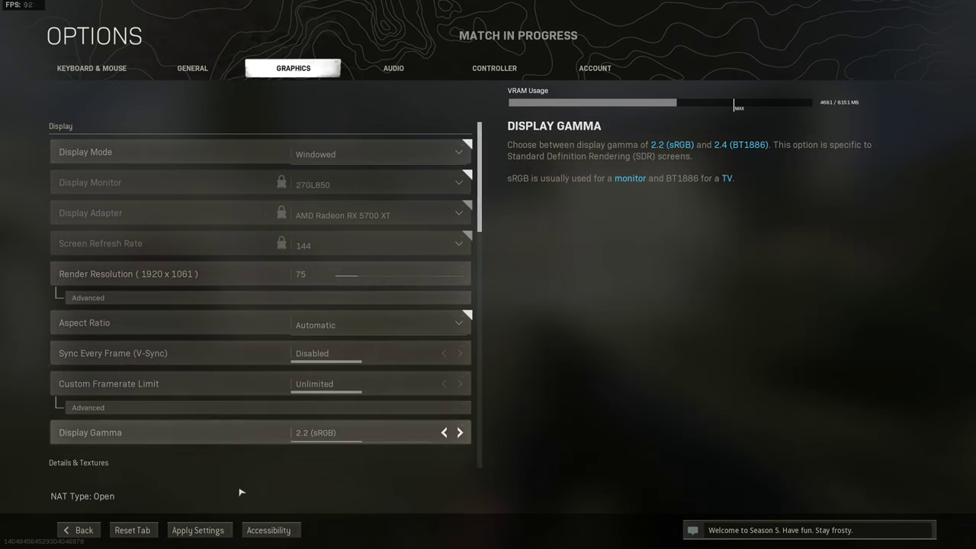
Restore the render resolution to 100 and the display mode to Fullscreen, apply the settings and return to the match.
left_click_drag(360, 276, 383, 279)
left_click(370, 152)
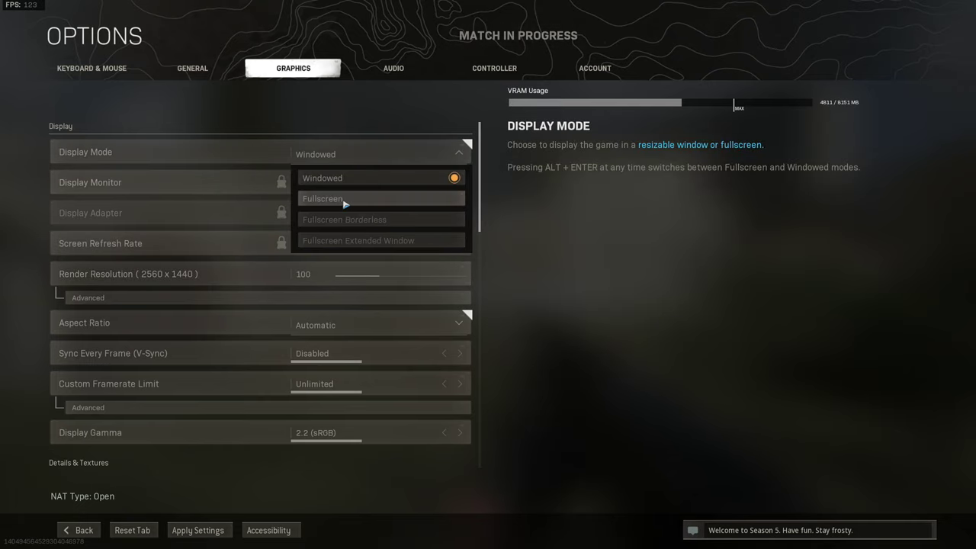
left_click(345, 200)
left_click(204, 530)
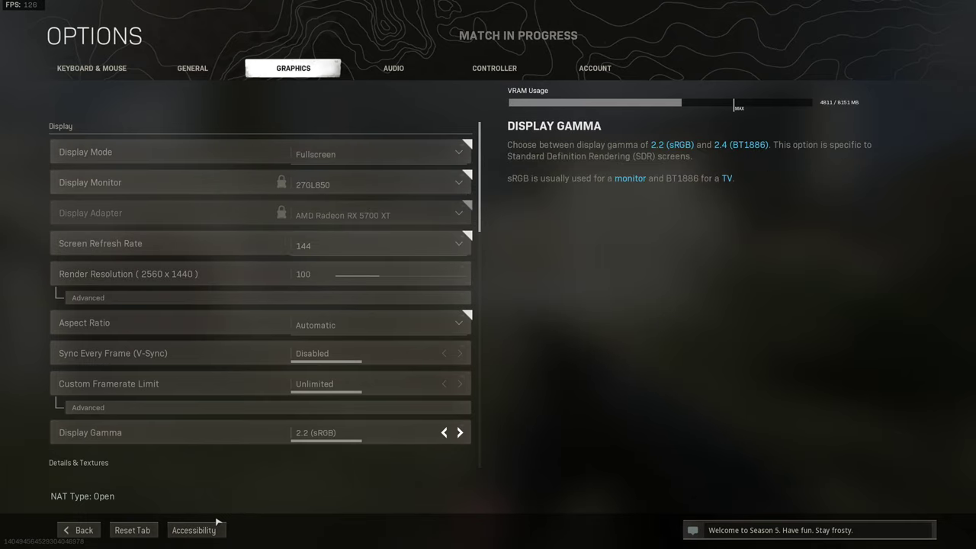
key("Escape")
key("Escape")
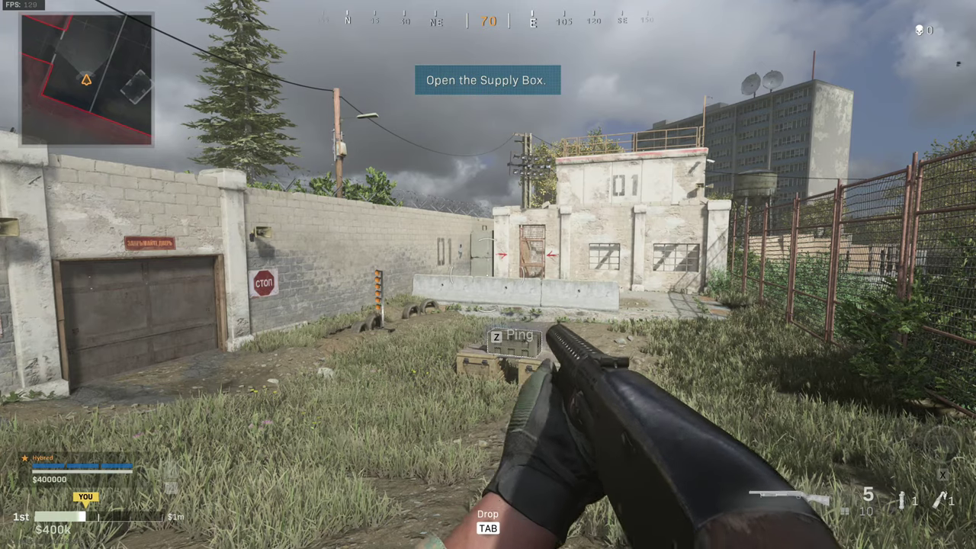
Set the game's display mode to Windowed and its render resolution to 75, apply the graphics settings and return to the match.
key("w")
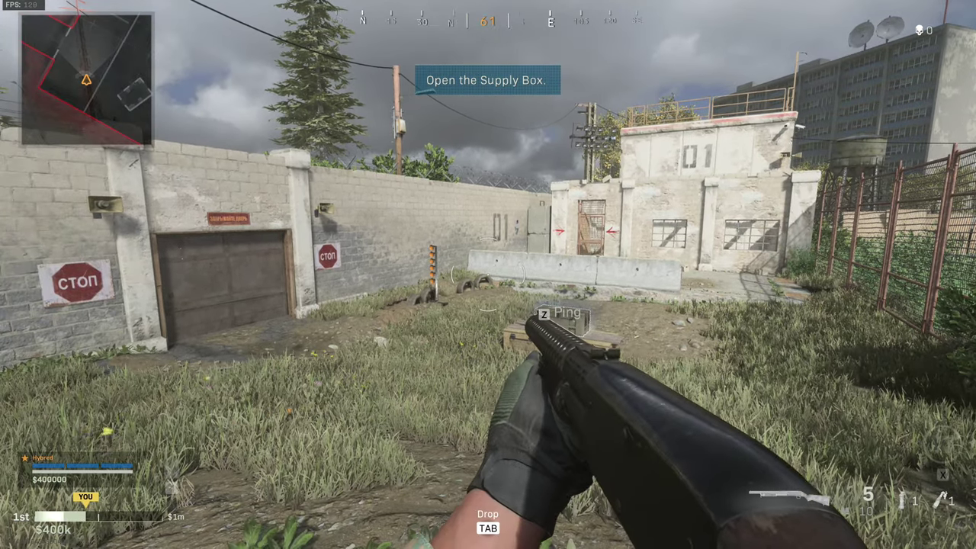
key("Escape")
left_click(135, 120)
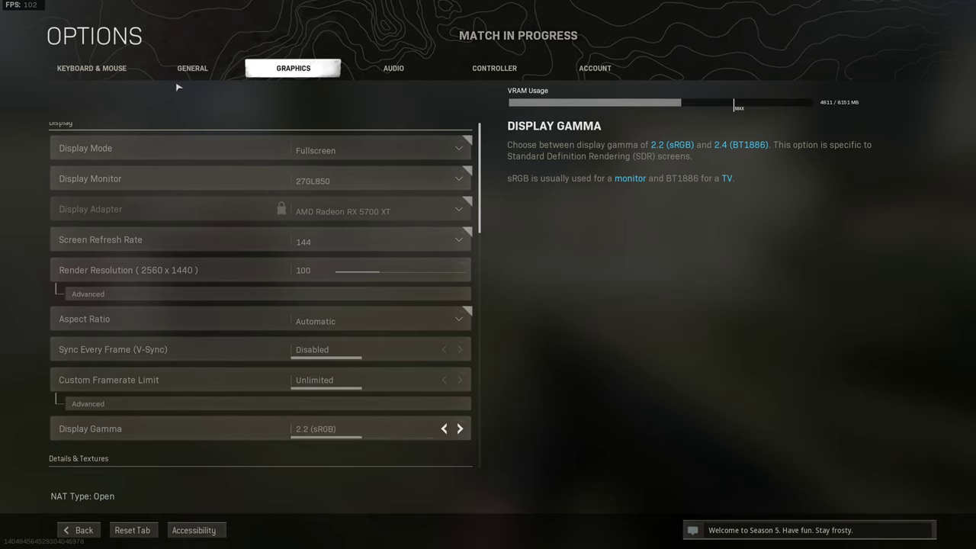
left_click(340, 159)
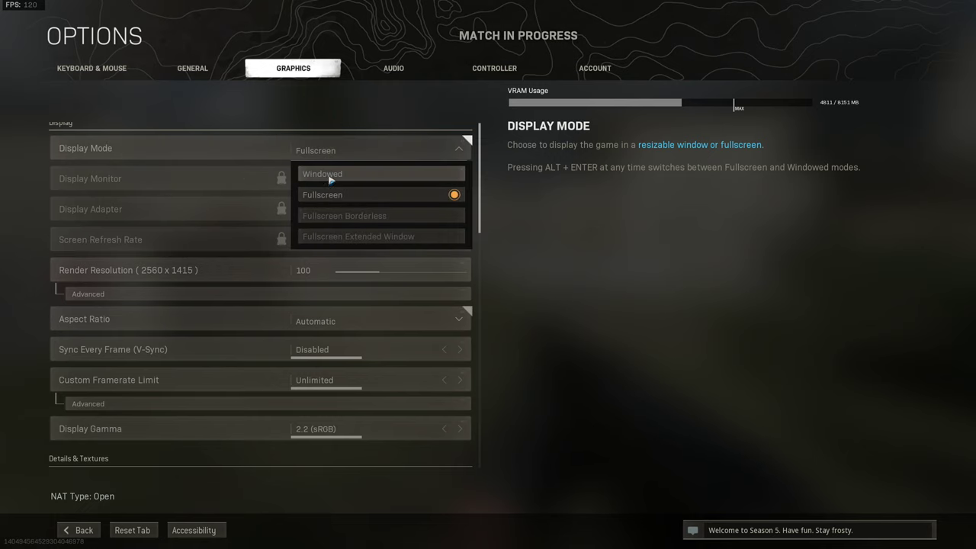
left_click(330, 171)
left_click_drag(393, 266, 362, 269)
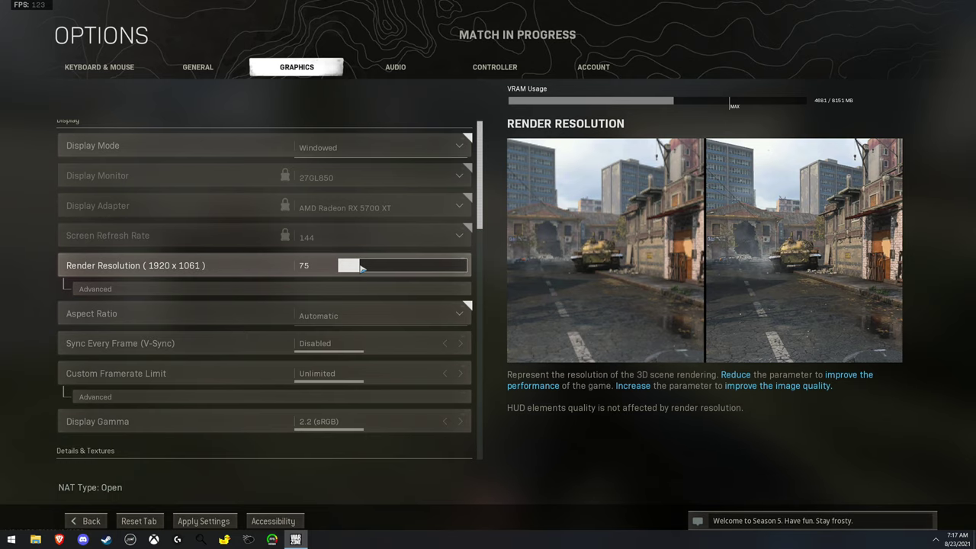
left_click(204, 521)
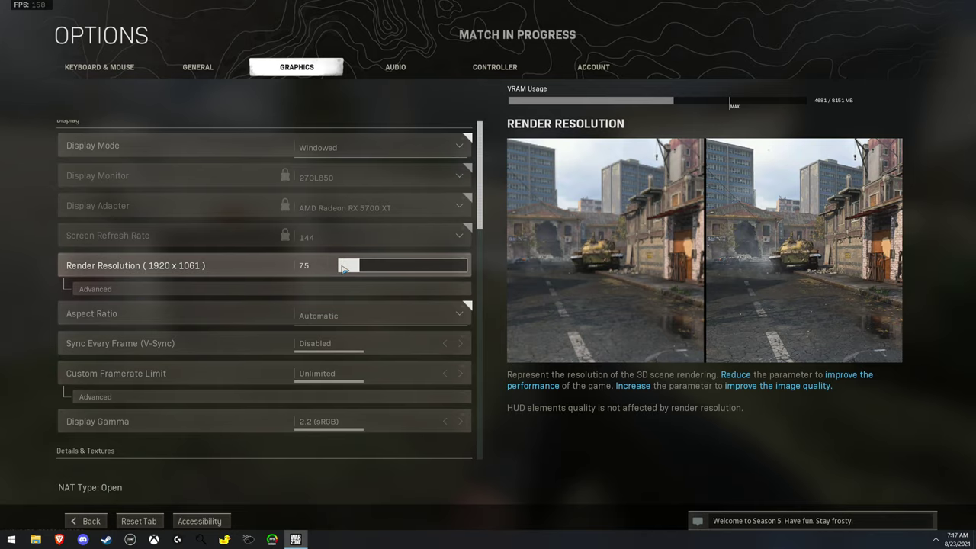
key("Escape")
key("Escape")
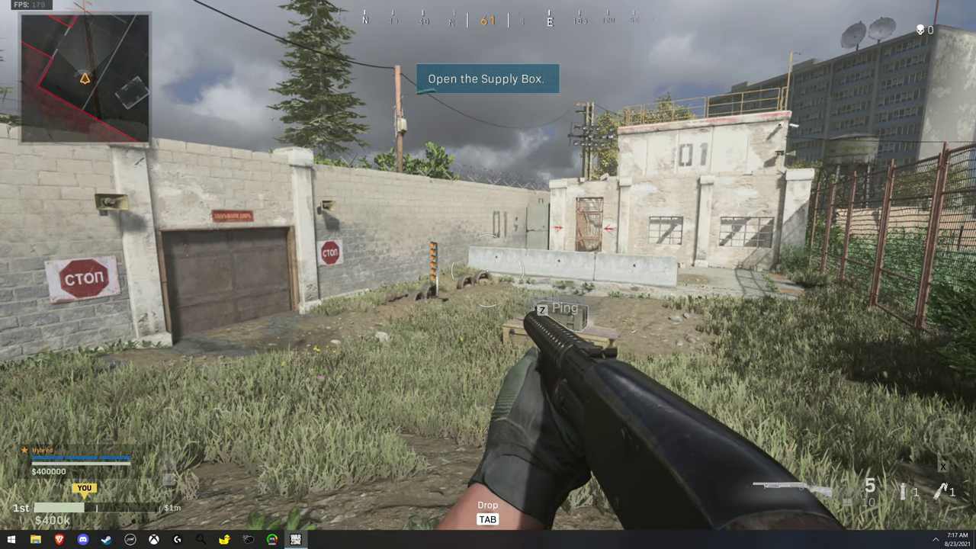
Pause the match, switch to Lossless Scaling, set sharpness to 0.1, keep AMD FSR as the scale type, and minimise its window.
key("Escape")
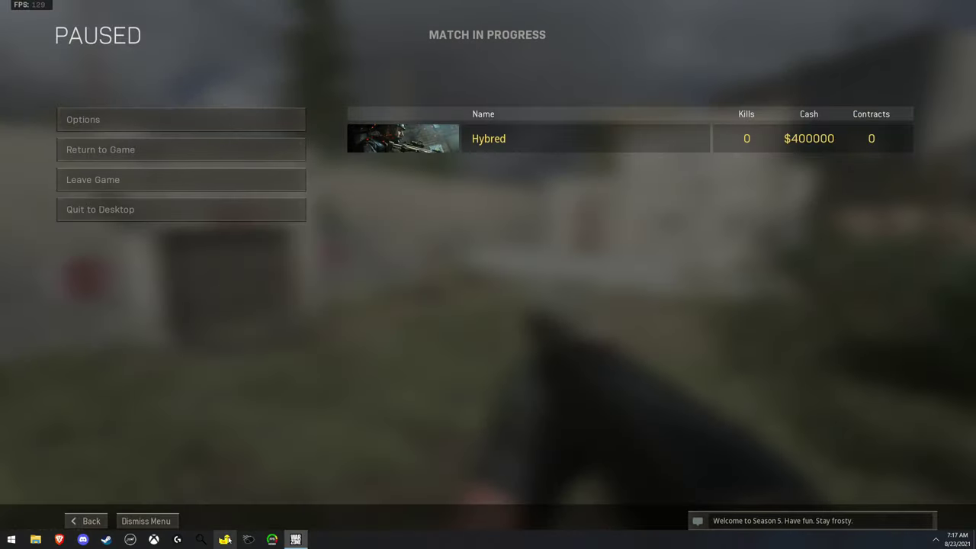
left_click(227, 539)
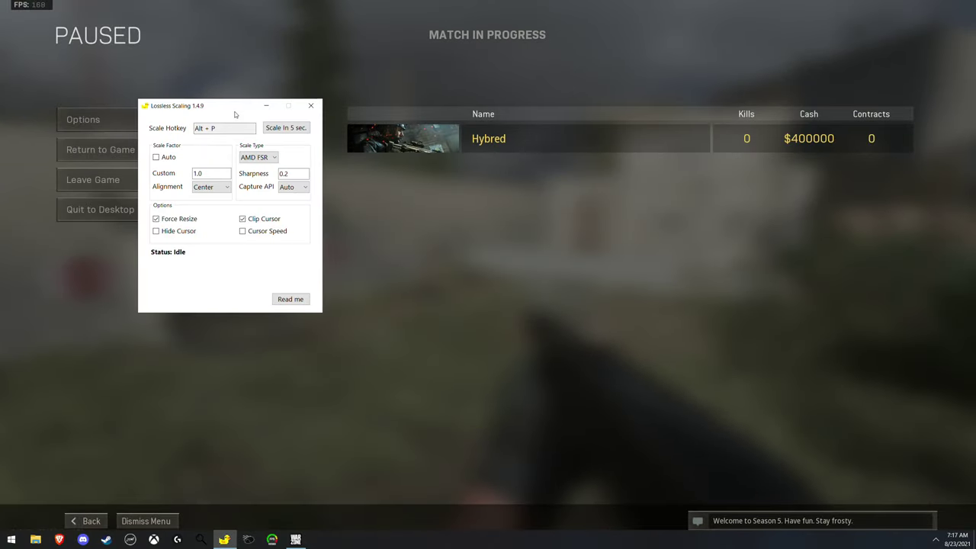
left_click_drag(233, 114, 368, 233)
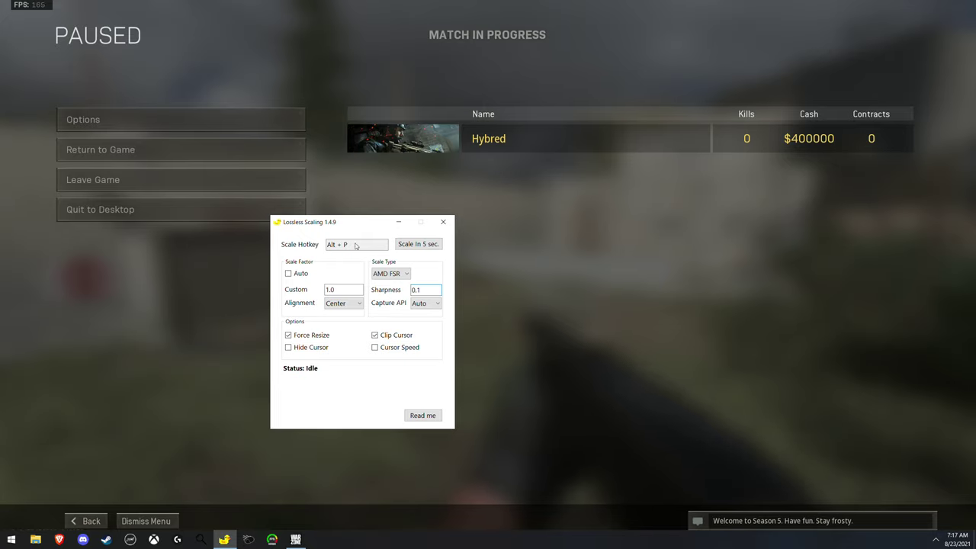
left_click_drag(374, 226, 433, 134)
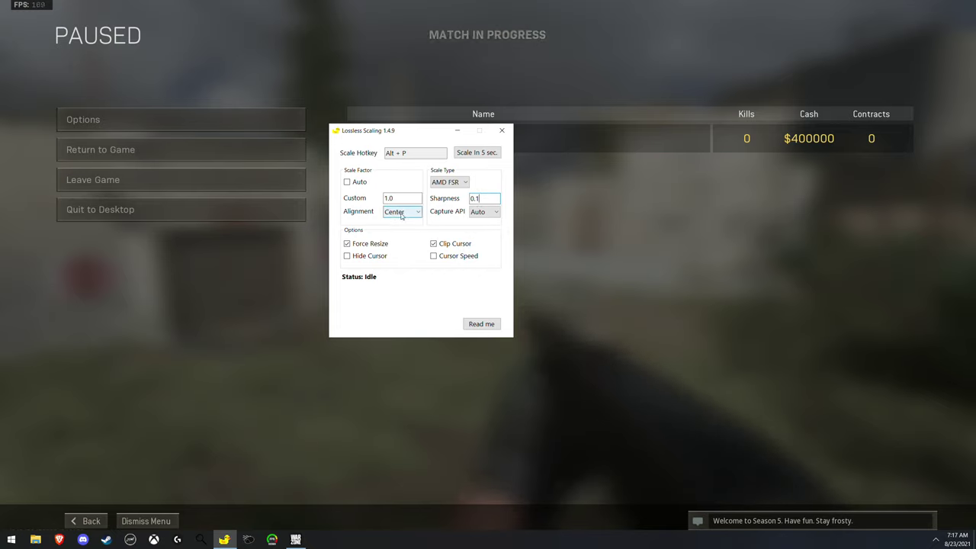
left_click(448, 182)
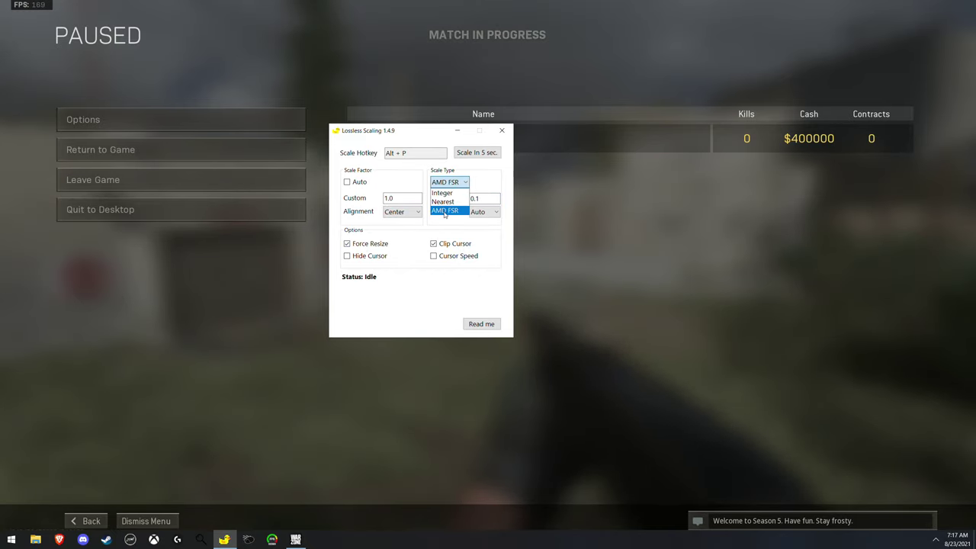
left_click(448, 182)
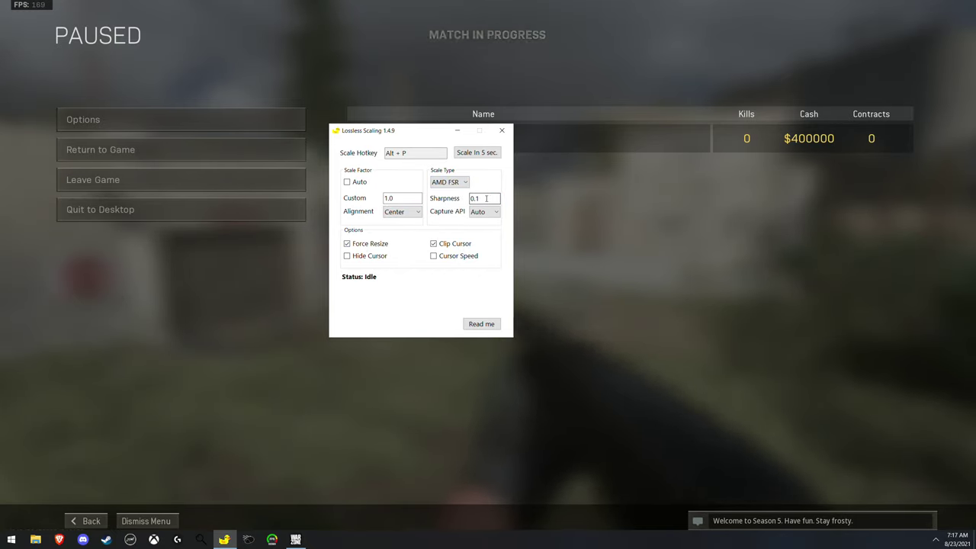
left_click(462, 131)
Review the game's graphics options, return to the match and examine the view with scaling active.
left_click(236, 128)
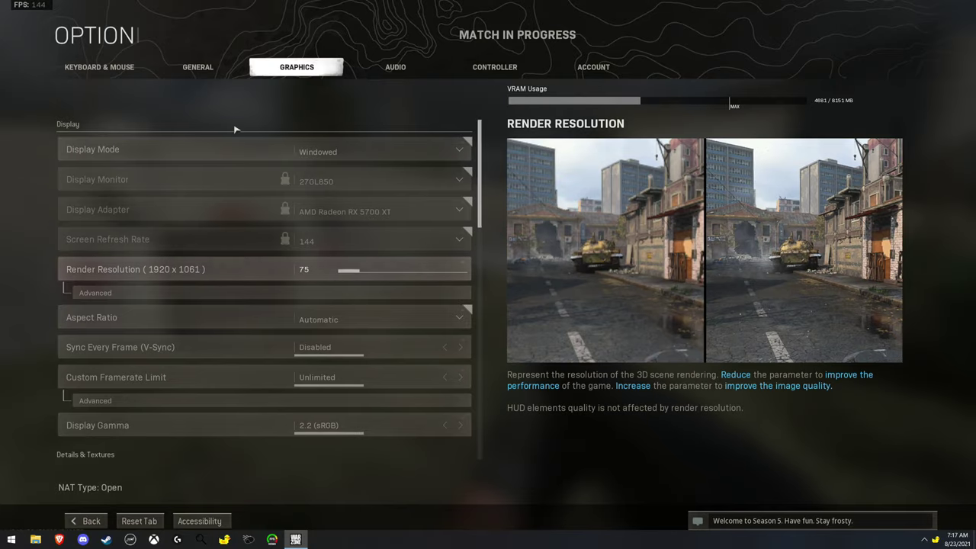
key("Escape")
key("Escape")
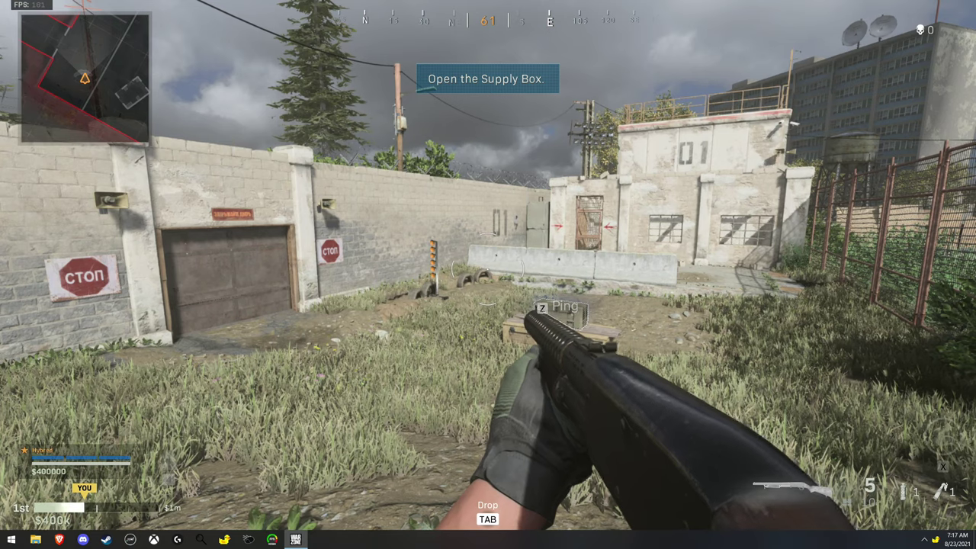
key("a")
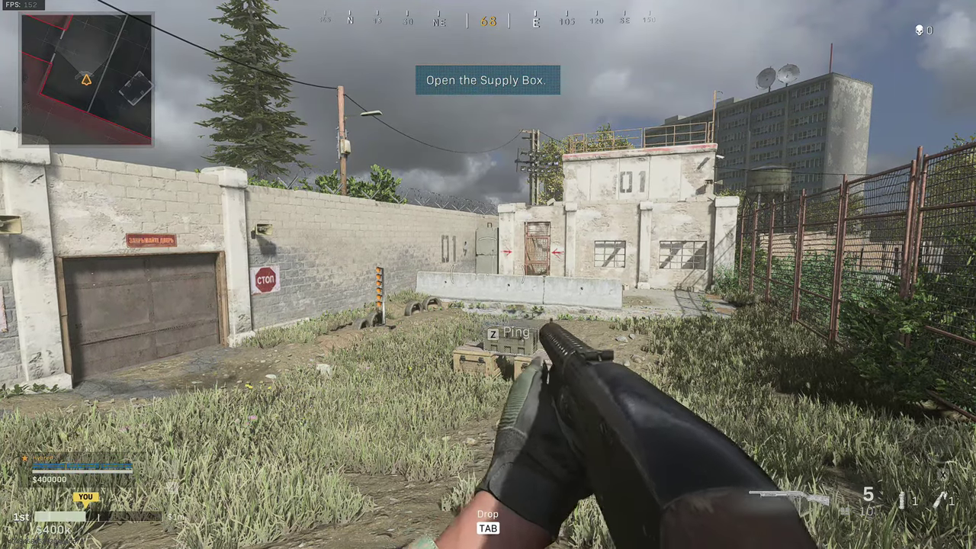
mouse_move(488, 274)
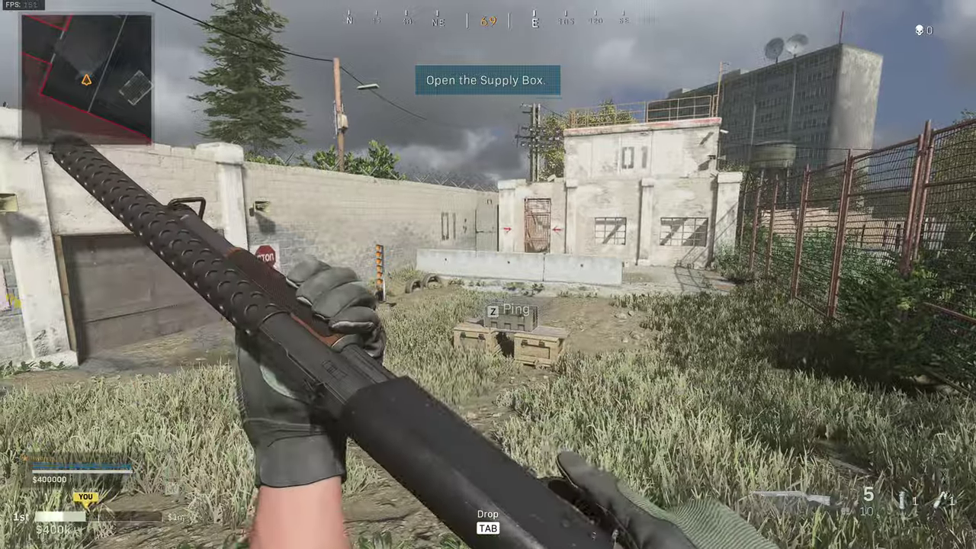
Set the custom scale factor to 1.16 in Lossless Scaling, return to the match to check the scaled view, and pause it.
key("w")
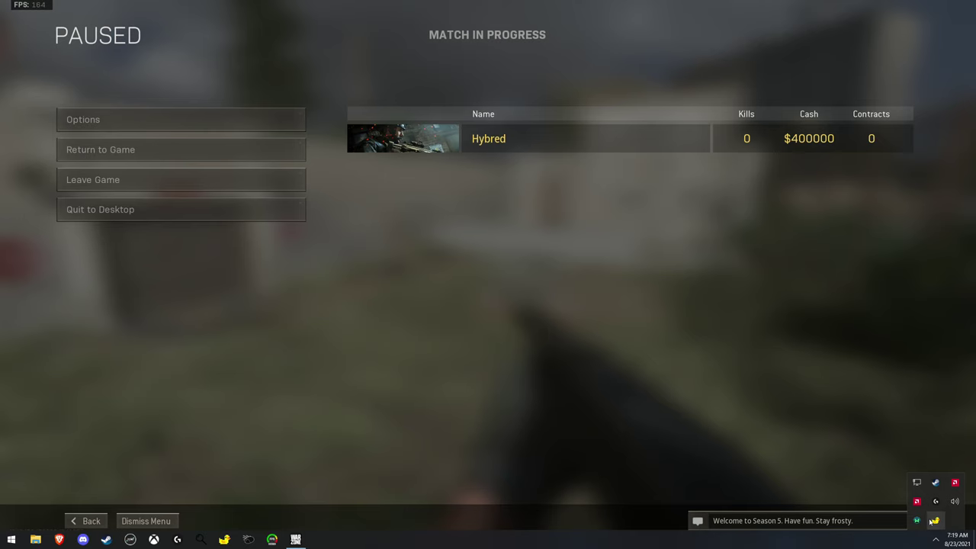
left_click(934, 520)
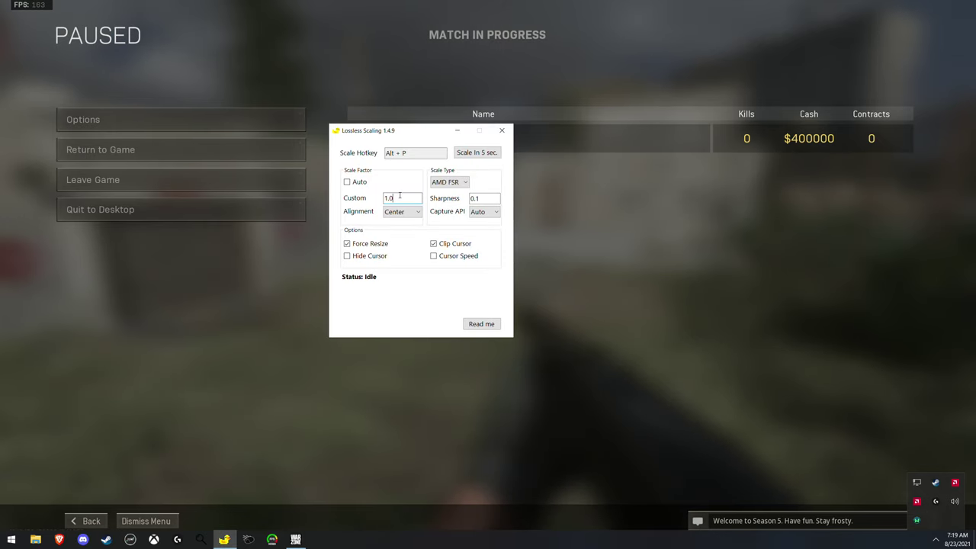
key("BackSpace")
type("16")
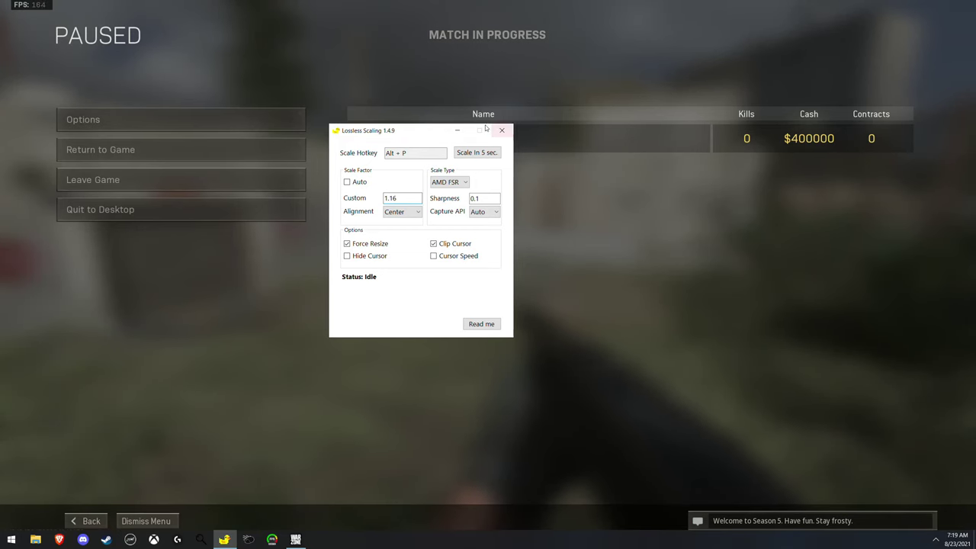
key("Escape")
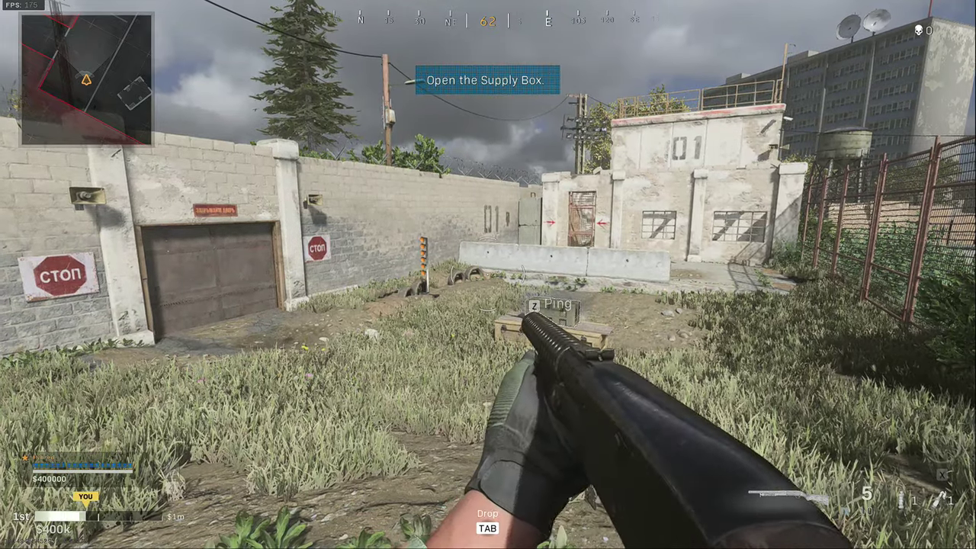
key("i")
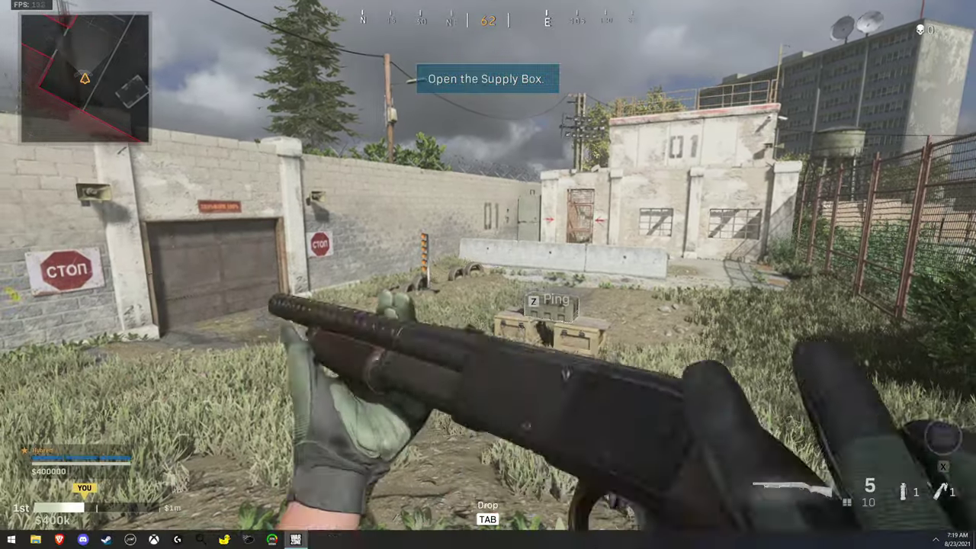
key("Escape")
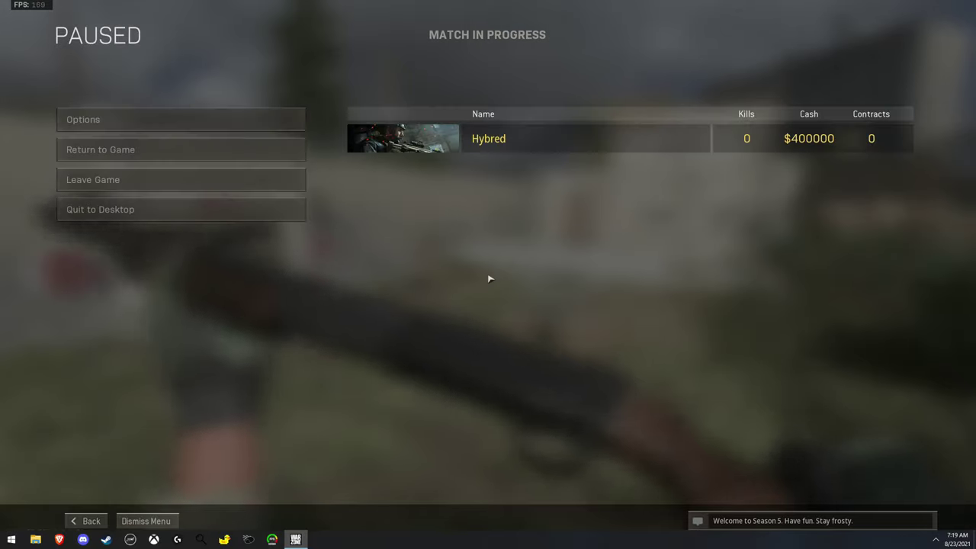
Switch to Lossless Scaling and try custom scale factors of 1.0, 1.5 and 2.
left_click(935, 540)
double_click(936, 521)
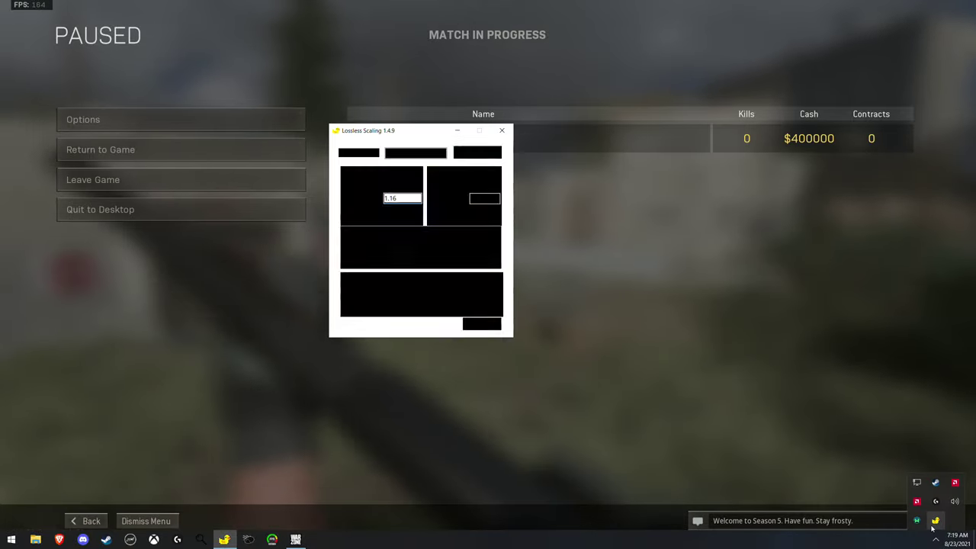
key("BackSpace")
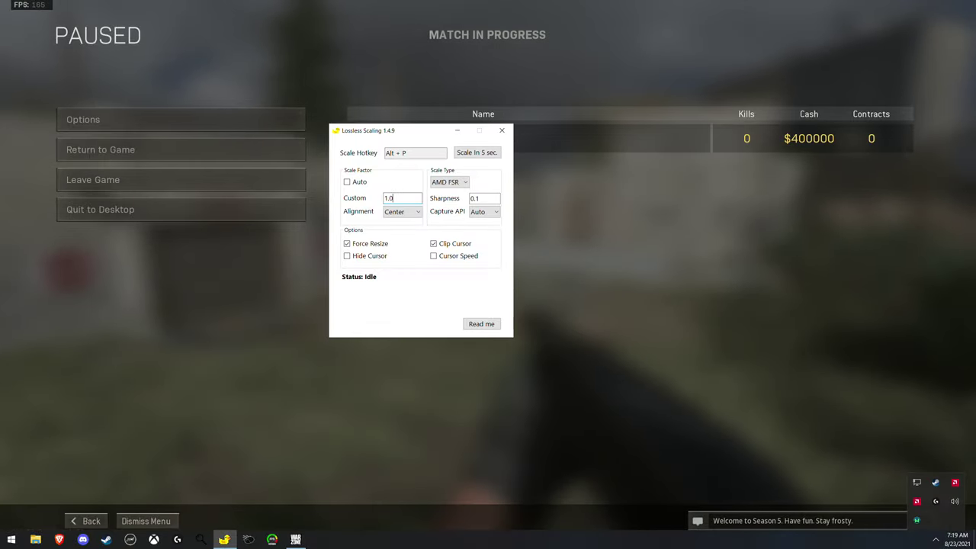
left_click(395, 198)
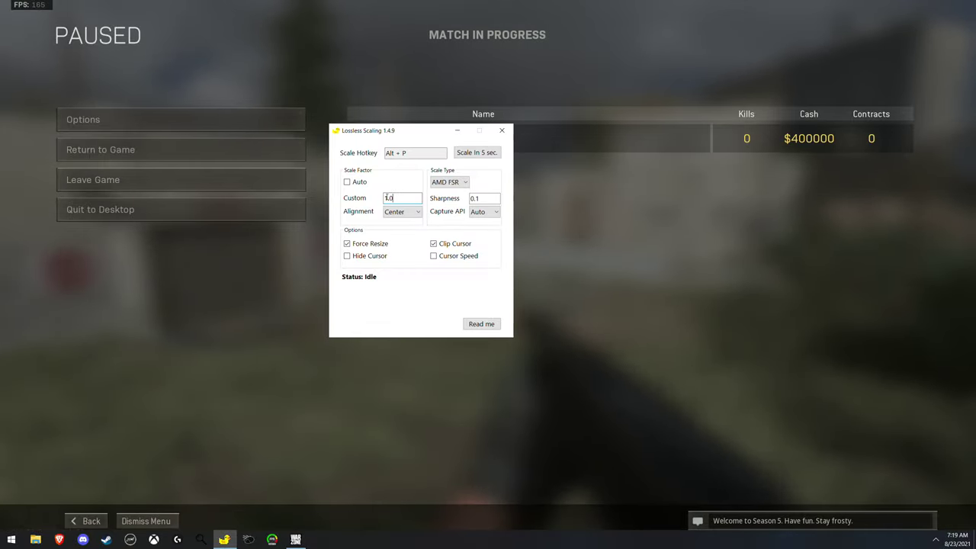
key("BackSpace")
type("5")
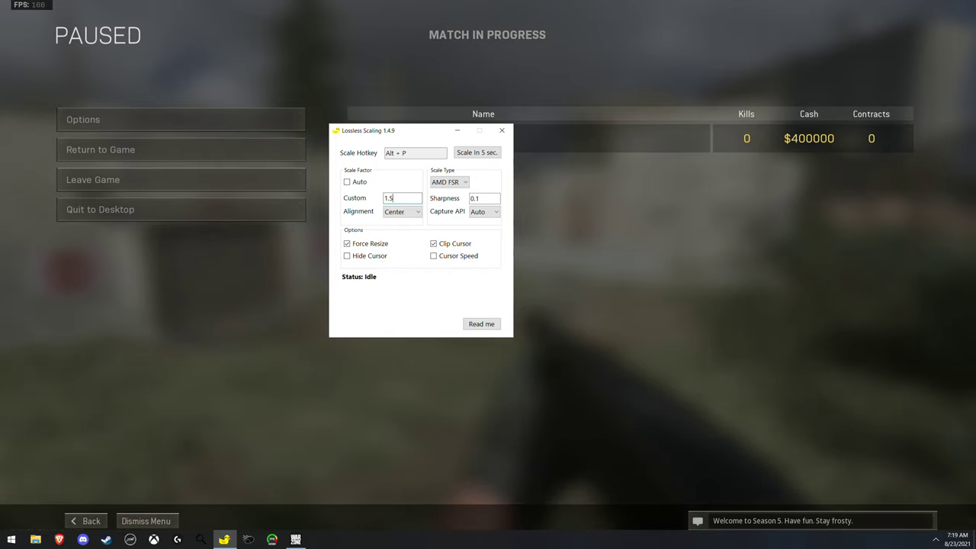
key("ctrl+a")
type("2")
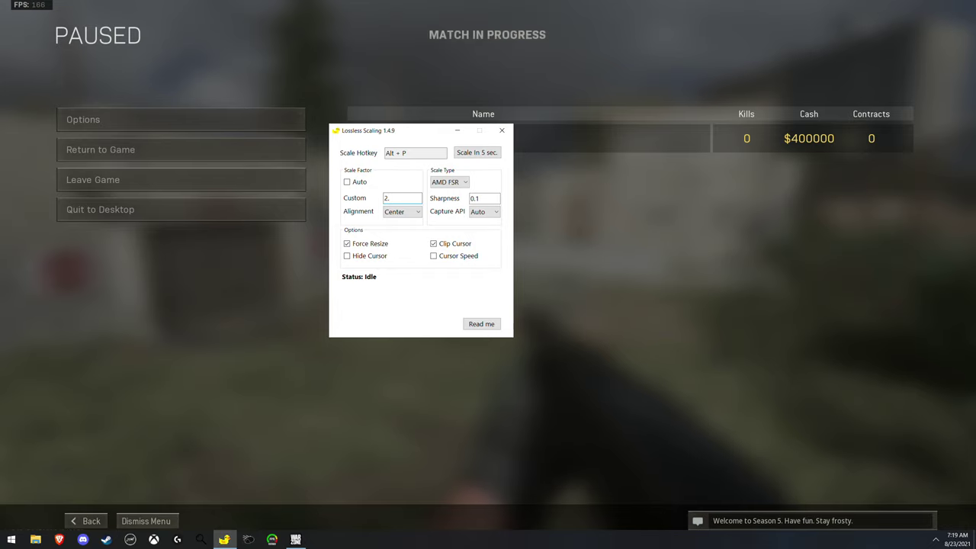
Set the custom scale factor to 1.17, reposition the Lossless Scaling window and start the five-second scaling countdown.
key("ctrl+a")
type("1")
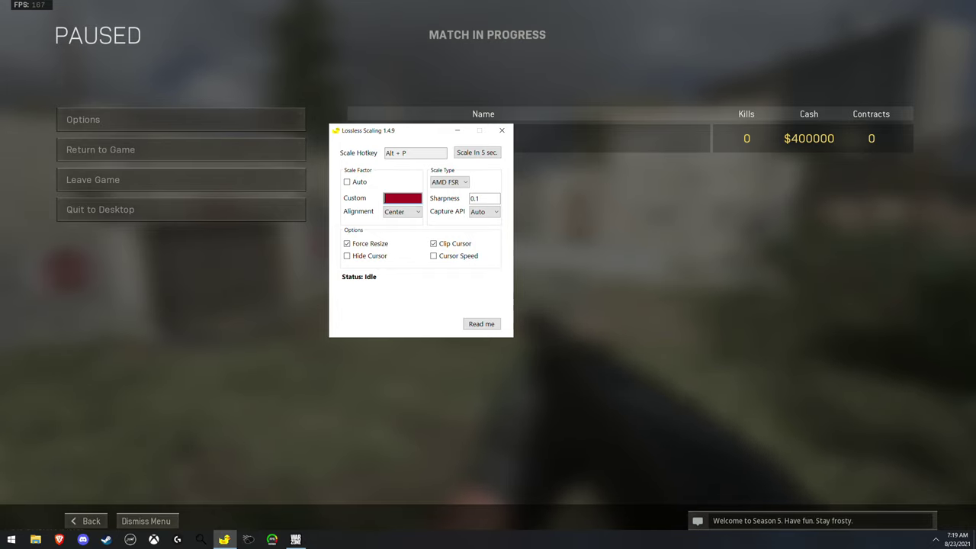
type("1")
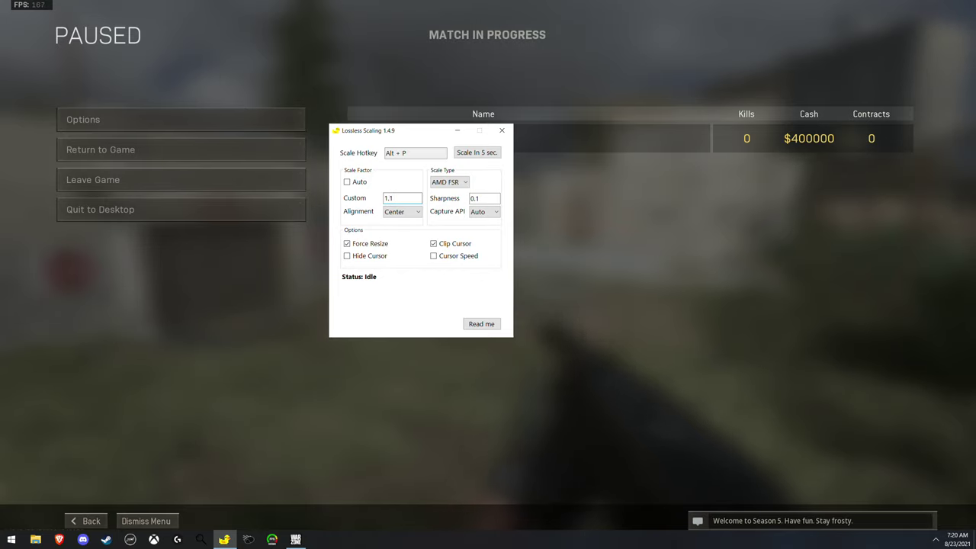
key("BackSpace")
type("2")
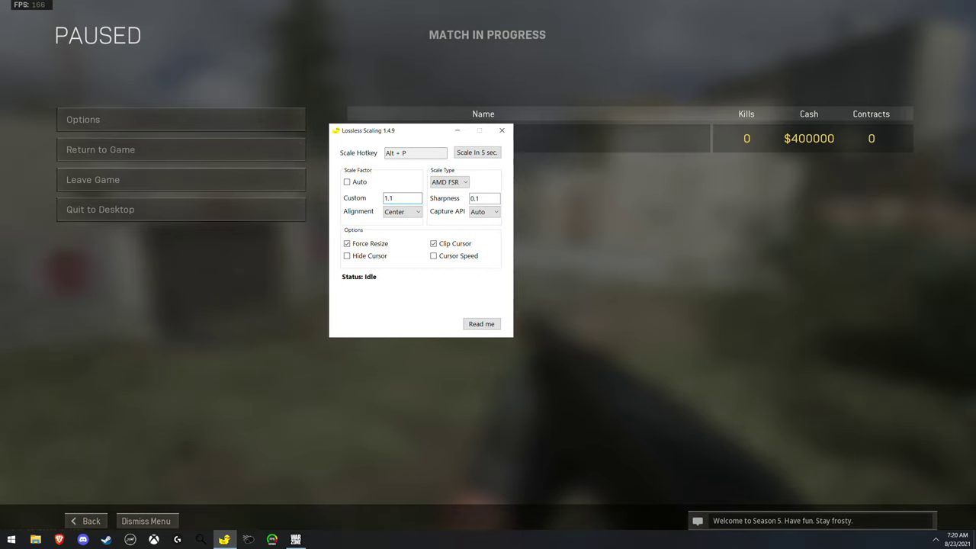
type("5")
key("BackSpace")
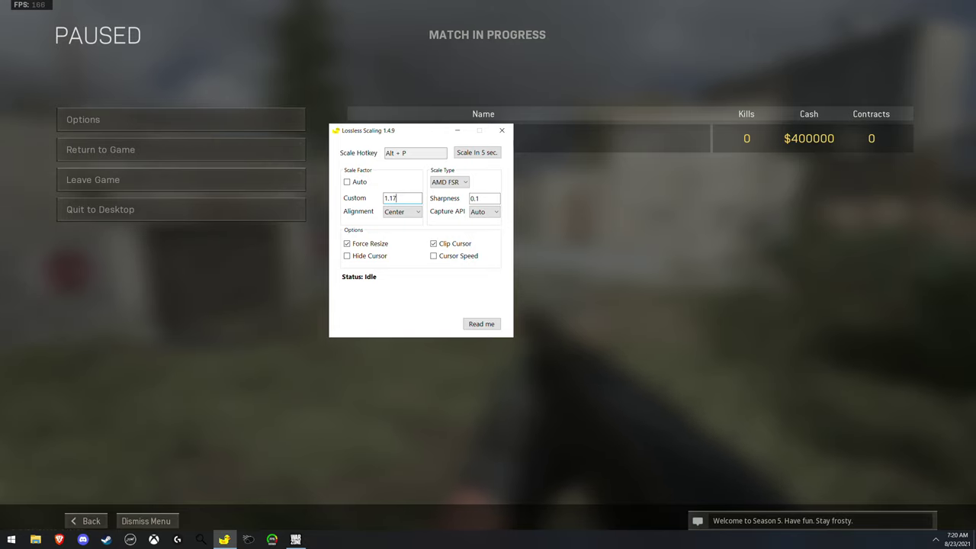
type("7")
left_click_drag(423, 130, 468, 174)
left_click(510, 196)
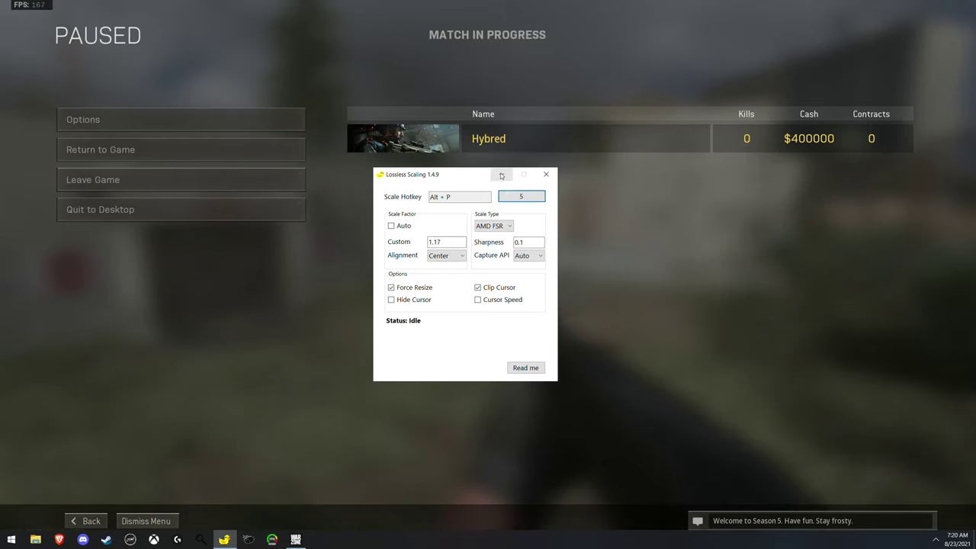
Return to the match, compare the view with scaling on and off while moving around, and pause the match.
key("Escape")
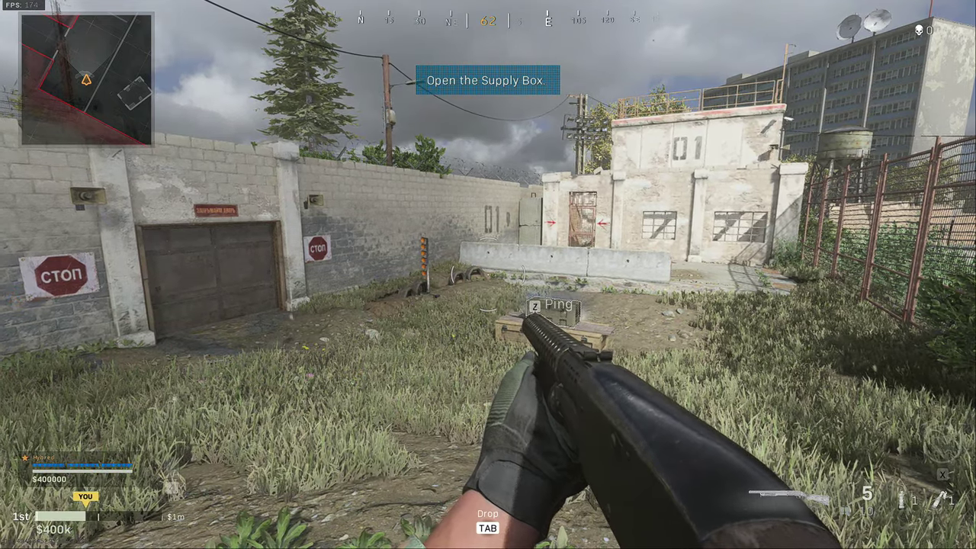
key("w")
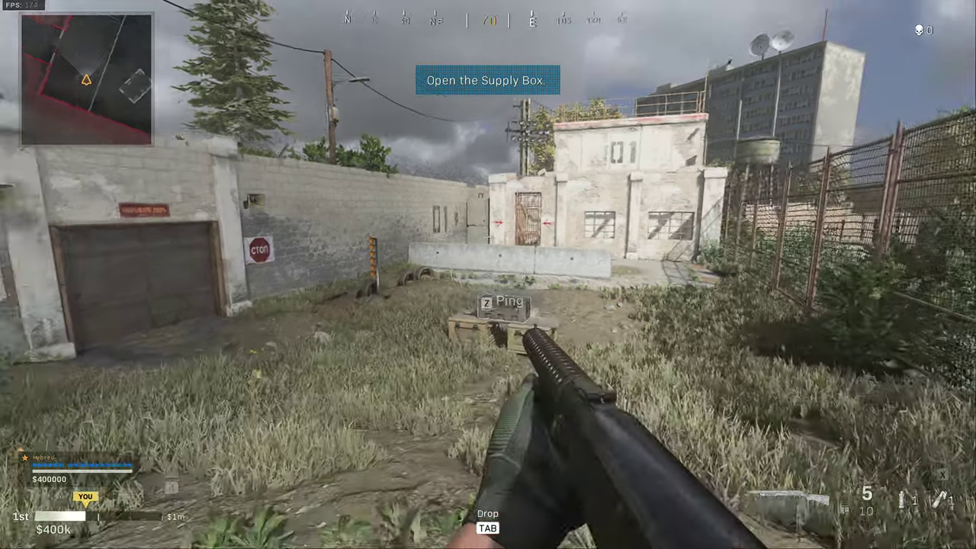
key("w")
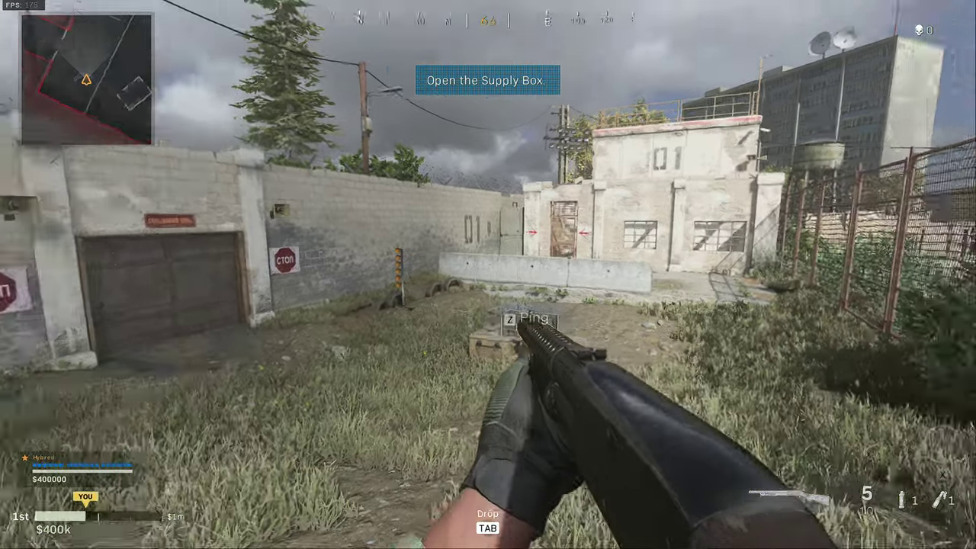
key("i")
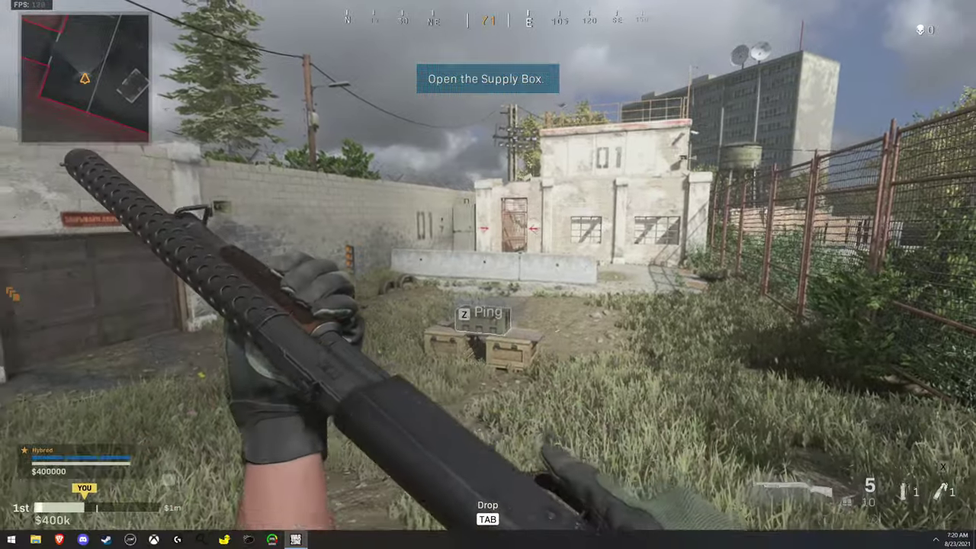
key("i")
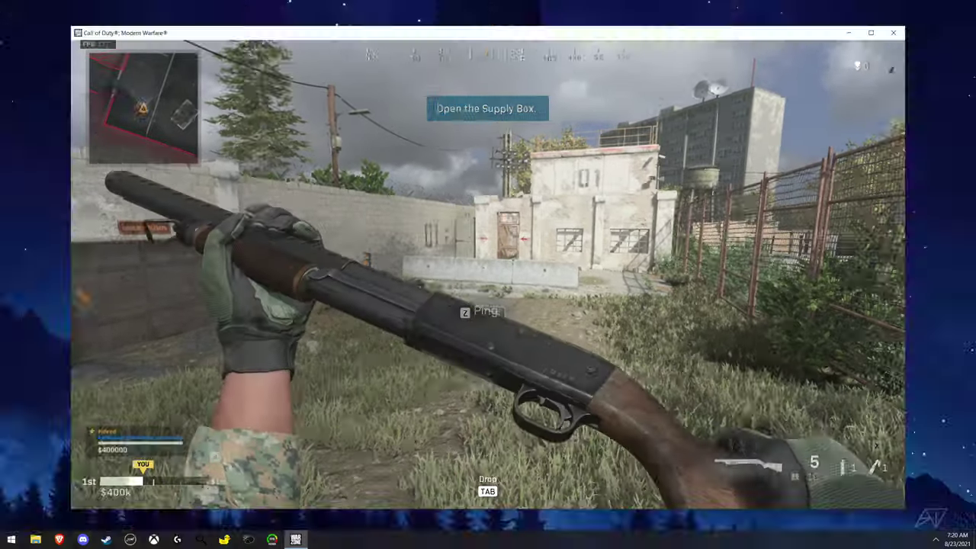
key("w")
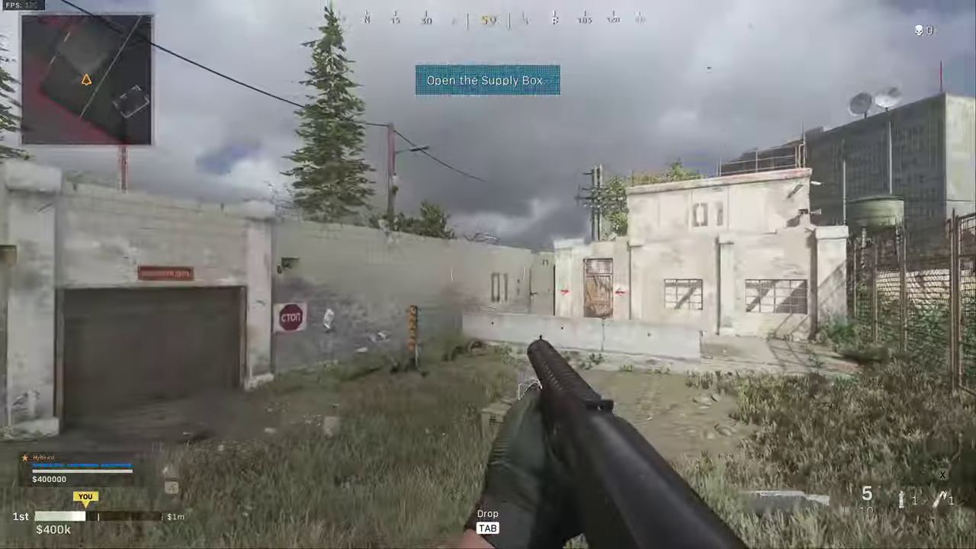
key("w")
key("shift")
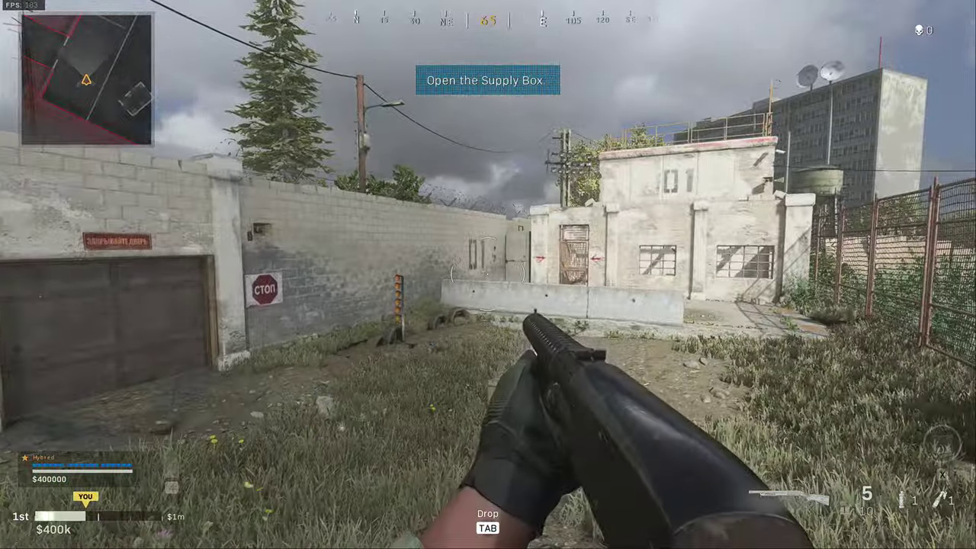
key("Escape")
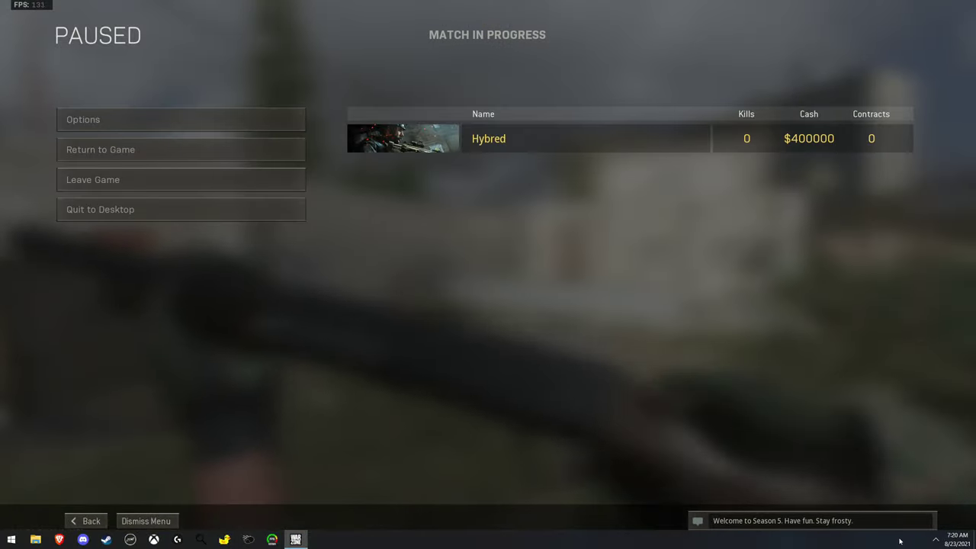
Reopen Lossless Scaling, set the custom scale factor to 2.0 and minimise its window.
left_click(935, 539)
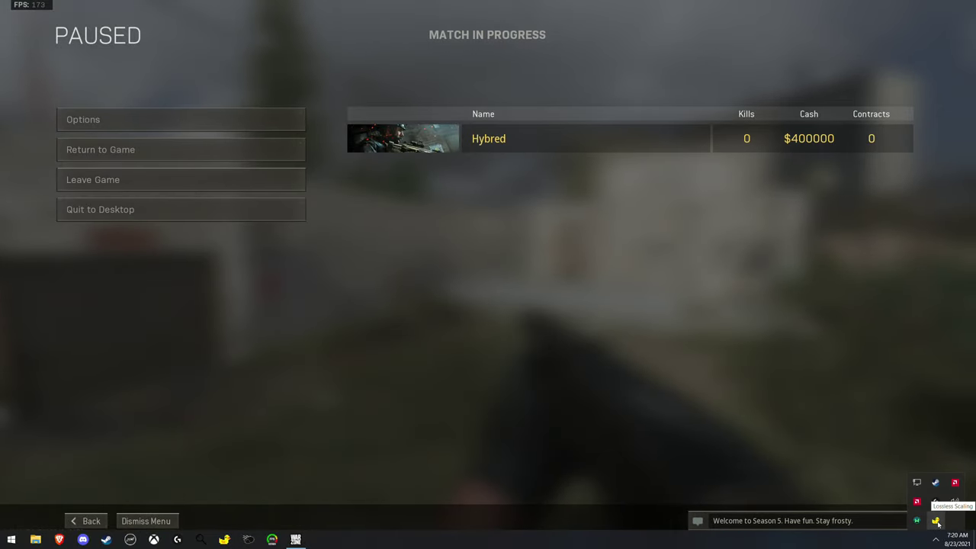
left_click(935, 521)
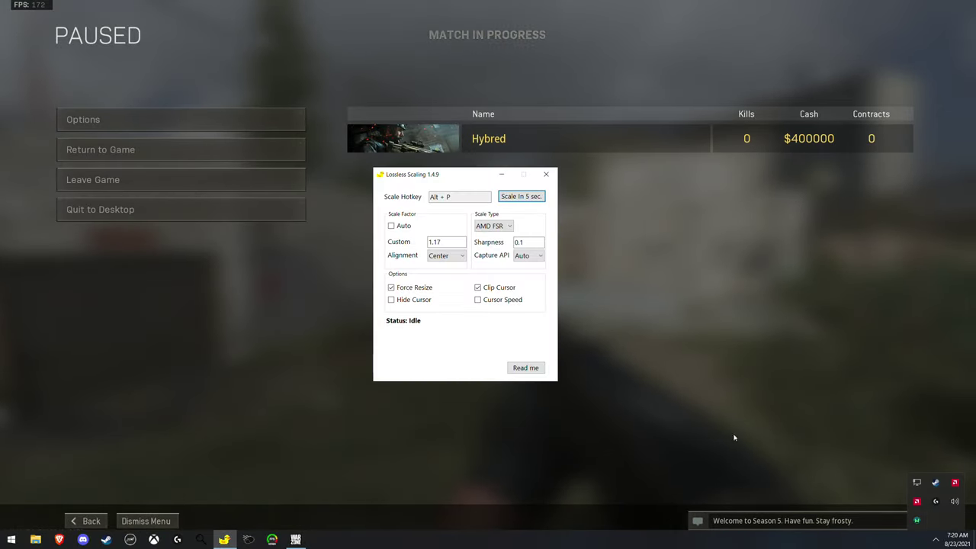
left_click(458, 242)
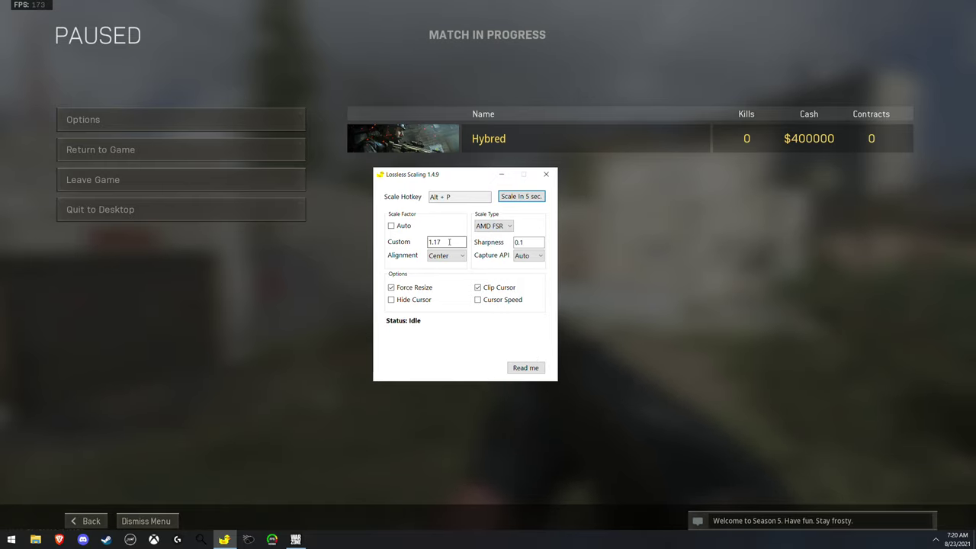
left_click_drag(467, 177, 561, 196)
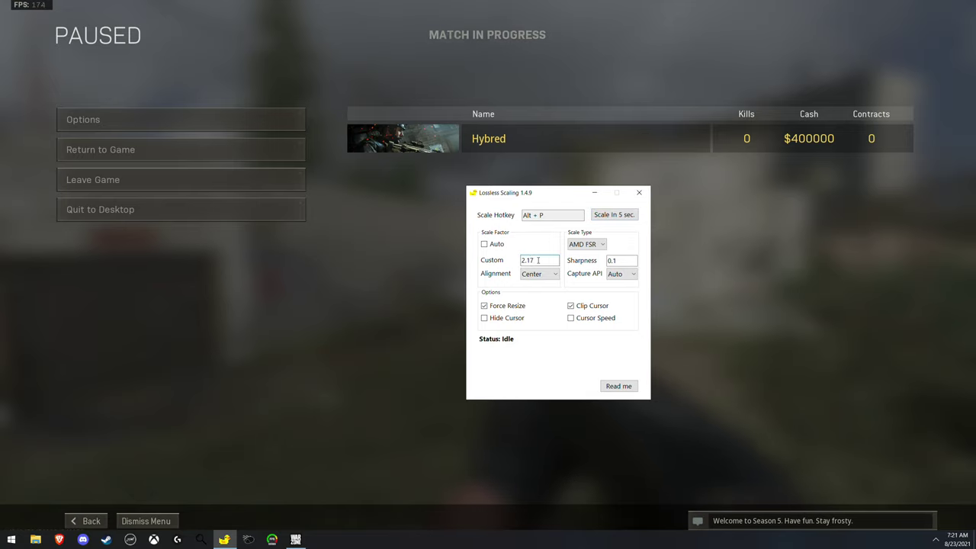
type("0")
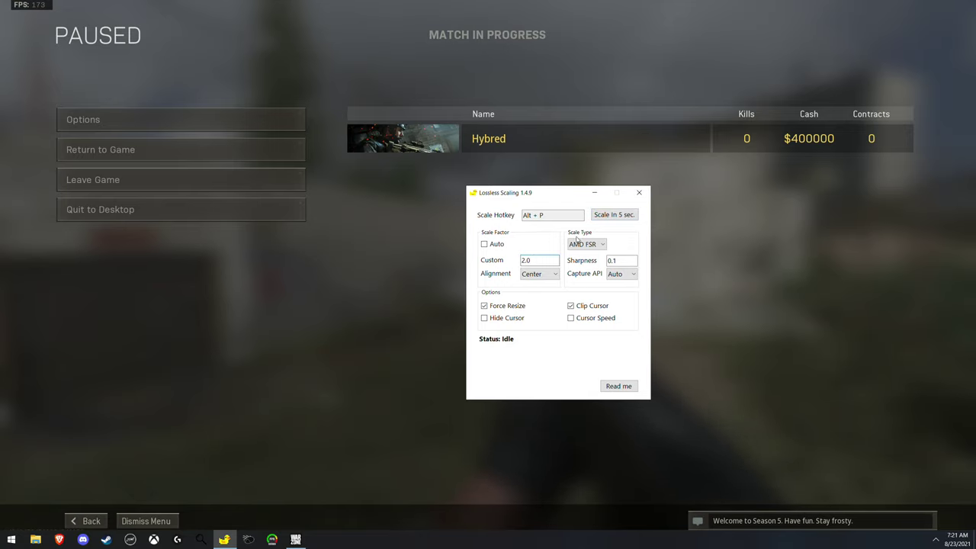
left_click(599, 197)
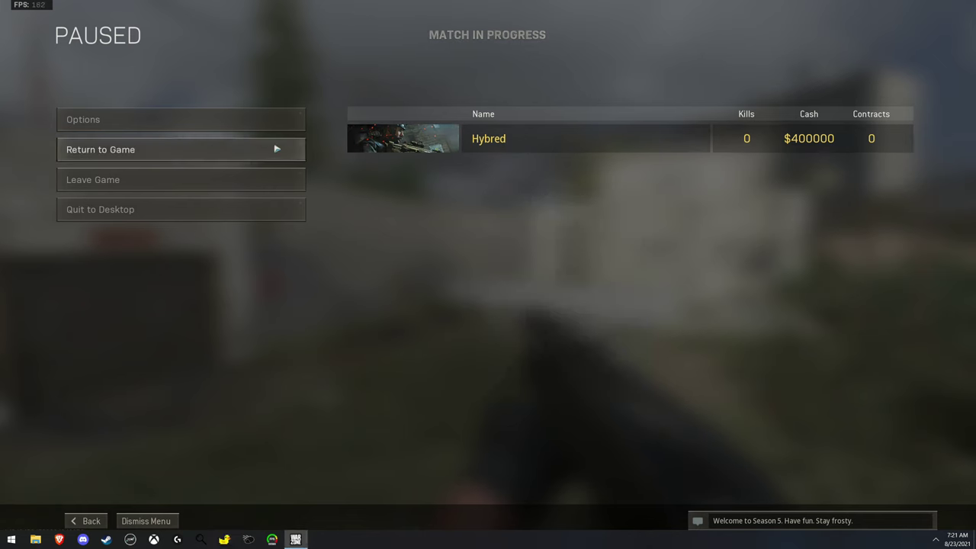
Resume the match and compare the image with scaling on and off while inspecting the weapon.
left_click(275, 148)
key("w")
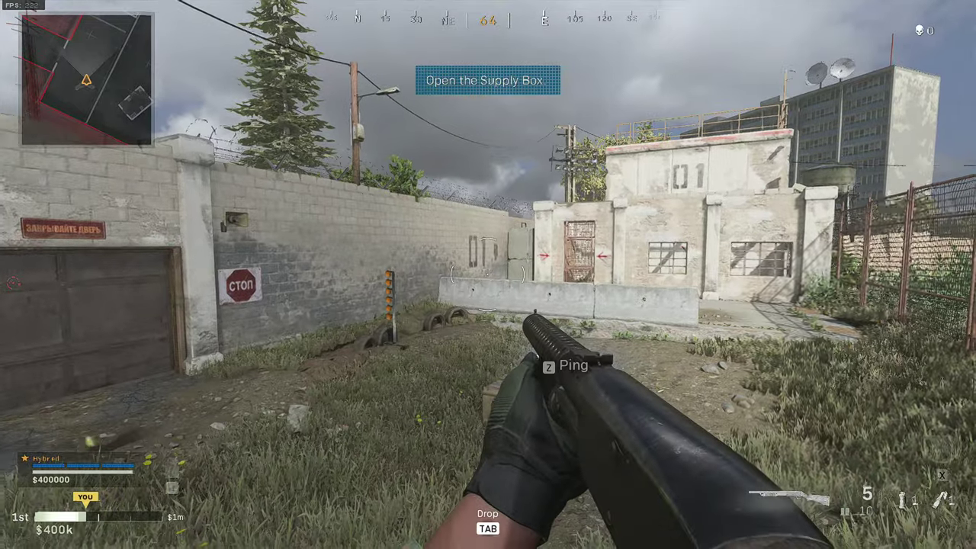
key("w")
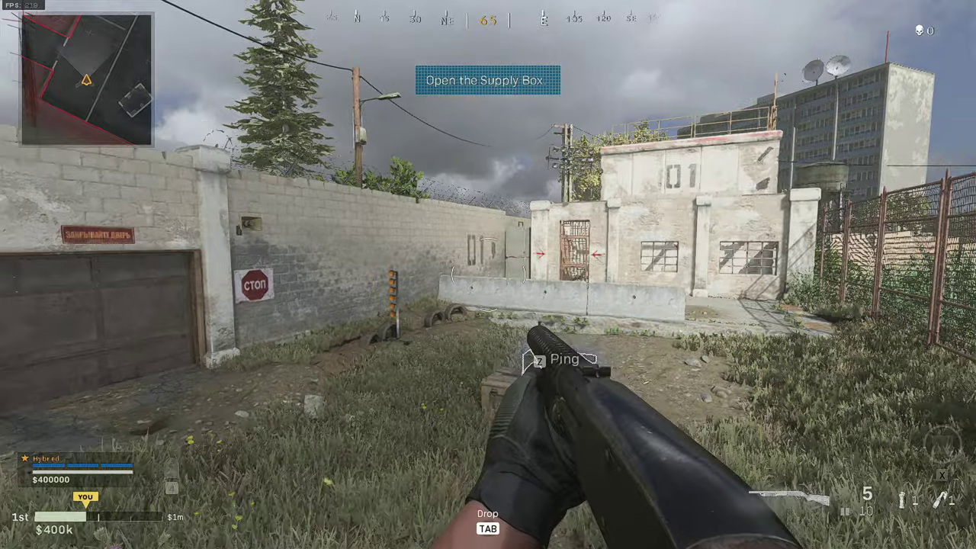
key("i")
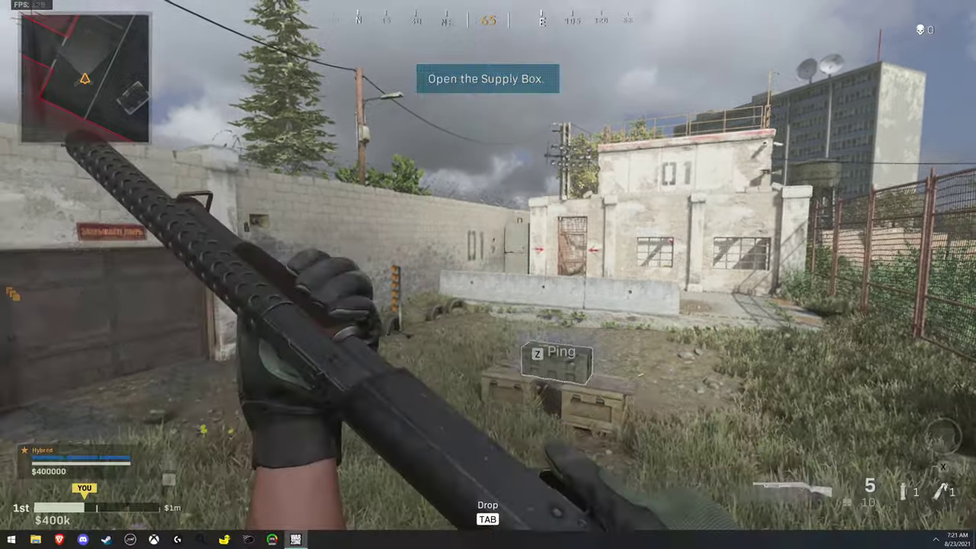
key("i")
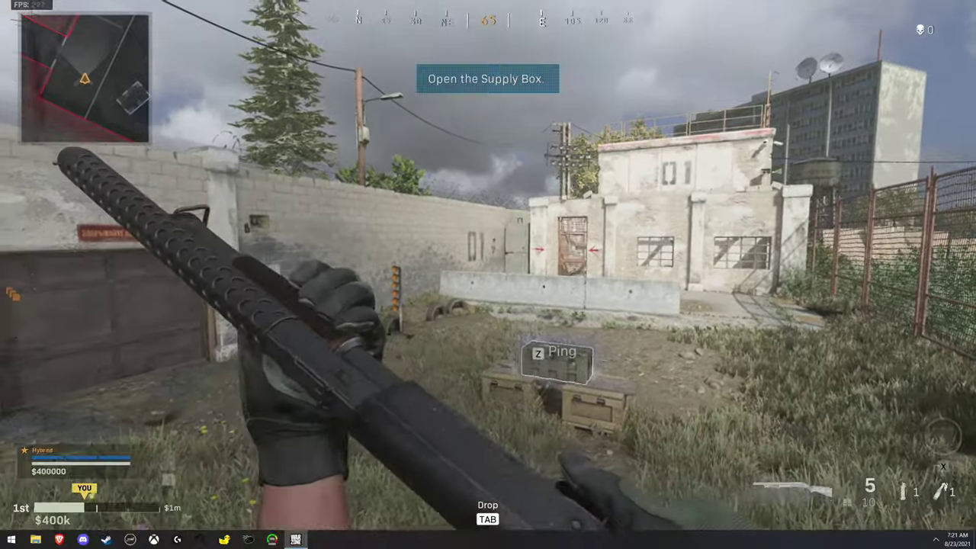
key("i")
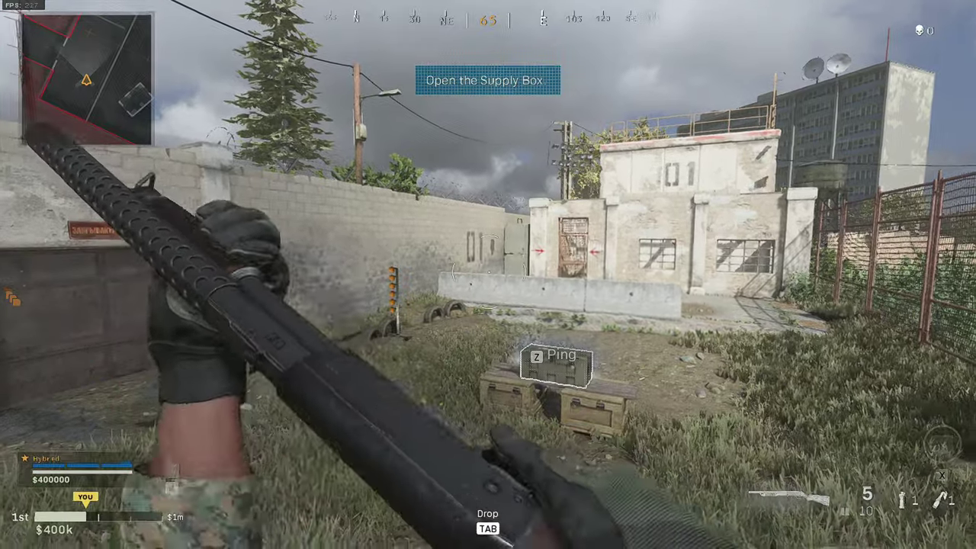
key("i")
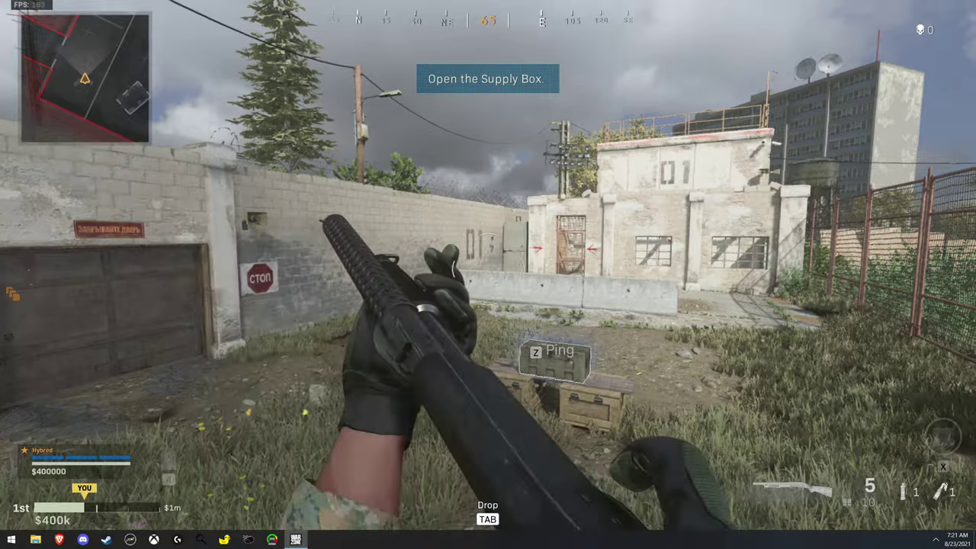
key("i")
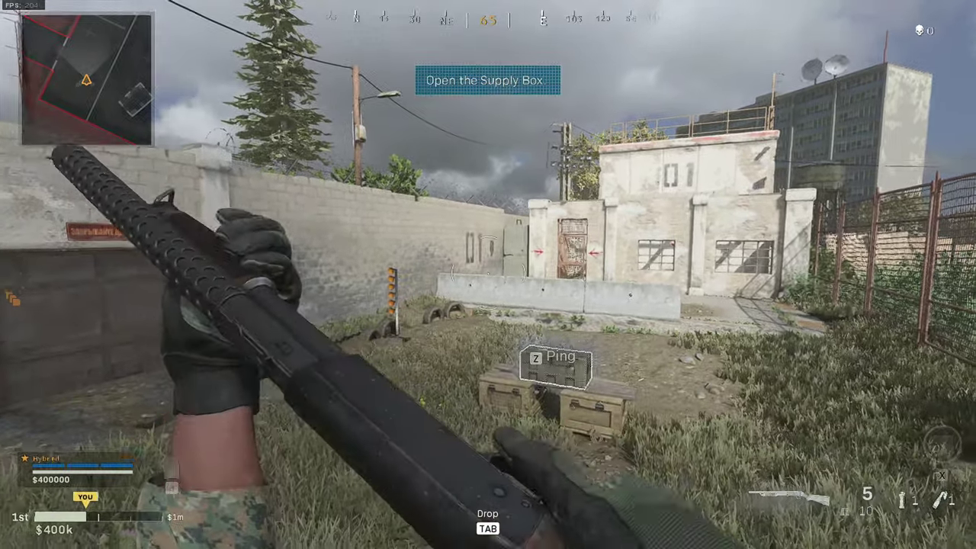
Run around the yard to examine the scaled view in motion, inspect the weapon with scaling off, and pause the match.
key("shift+w")
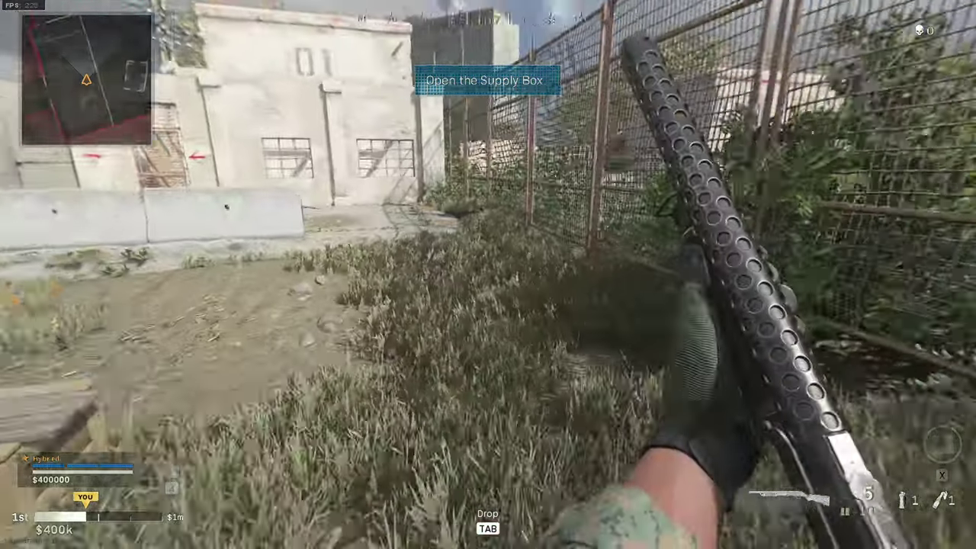
key("shift+w")
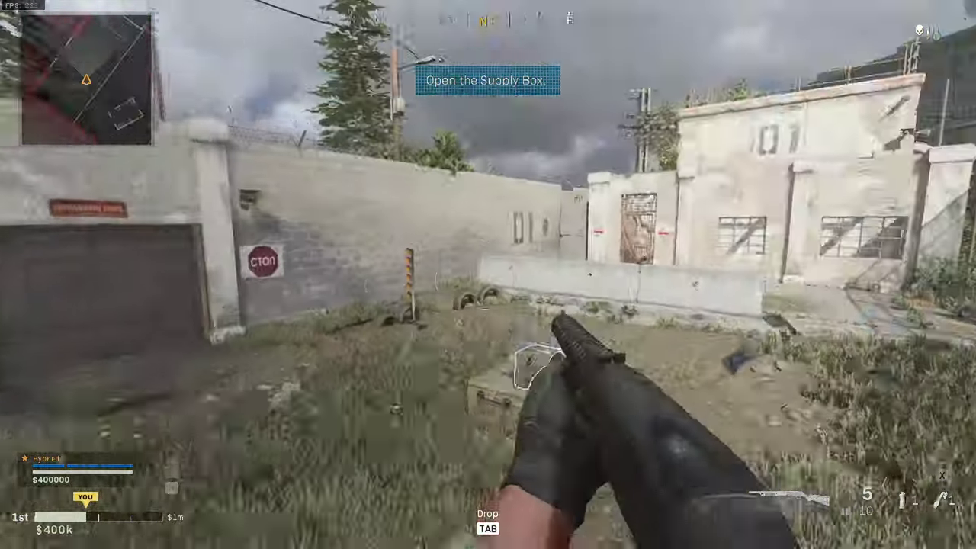
key("s")
key("i")
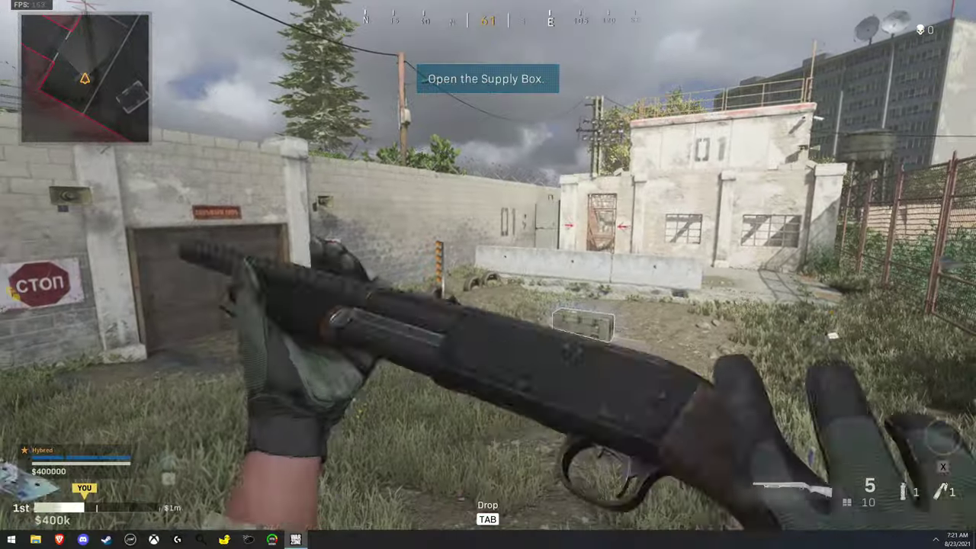
key("Escape")
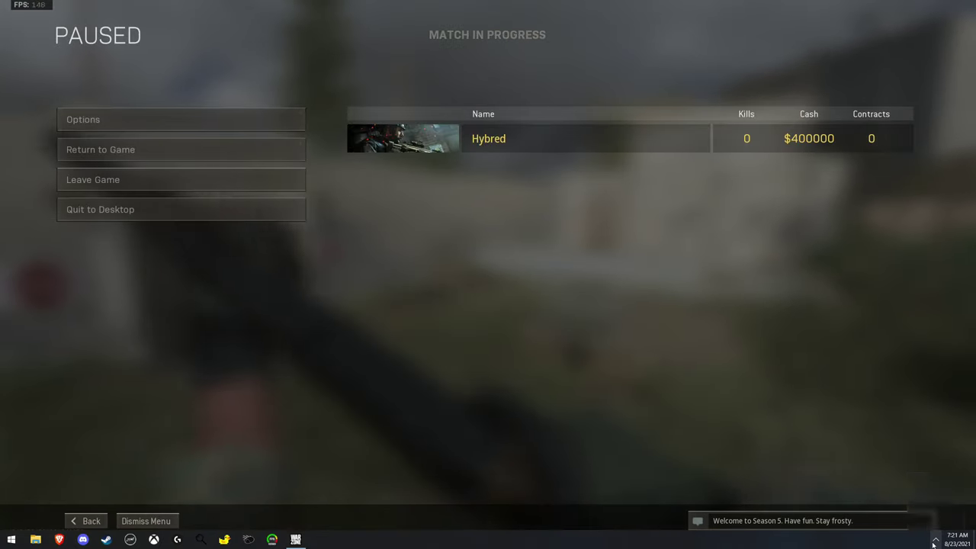
Reopen Lossless Scaling, set the custom scale factor to 1.2 and minimise its window.
left_click(936, 540)
left_click(945, 521)
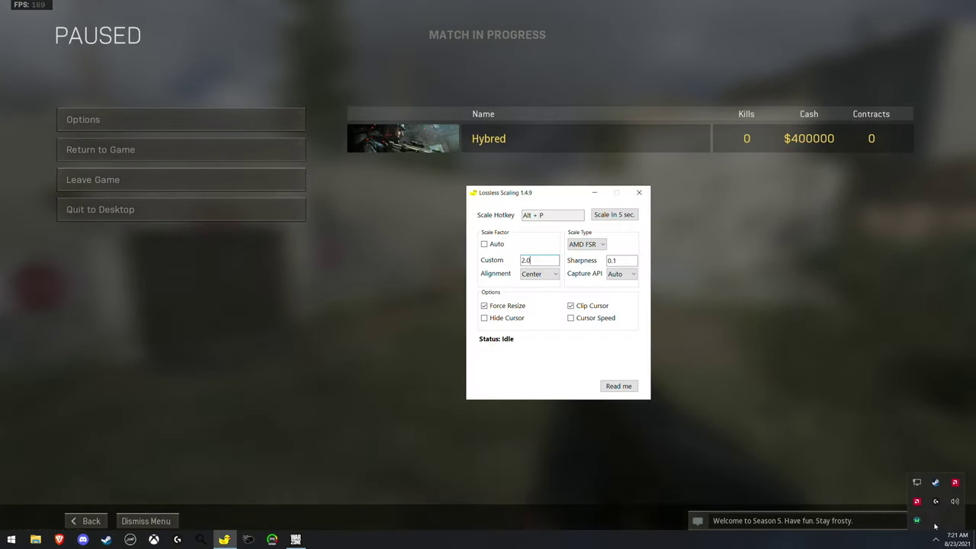
left_click(525, 260)
key("BackSpace")
type("1")
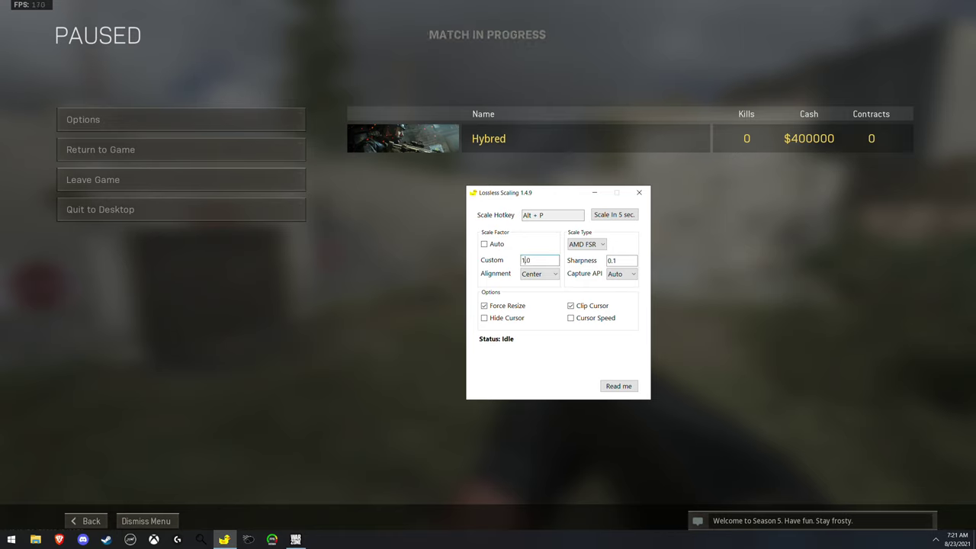
left_click(544, 259)
key("BackSpace")
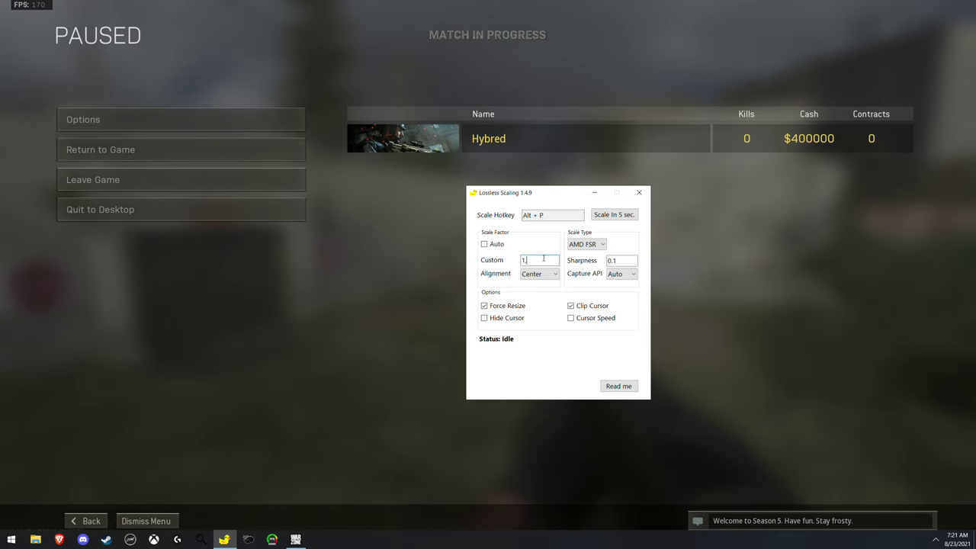
type("2")
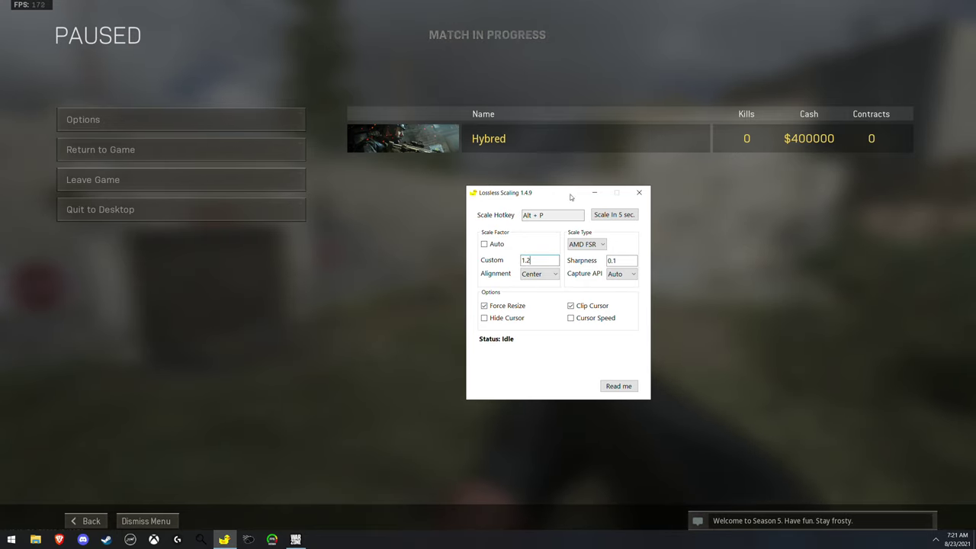
left_click(594, 193)
Resume the match, compare the view with scaling on and off while inspecting the weapon, and pause the match.
key("Escape")
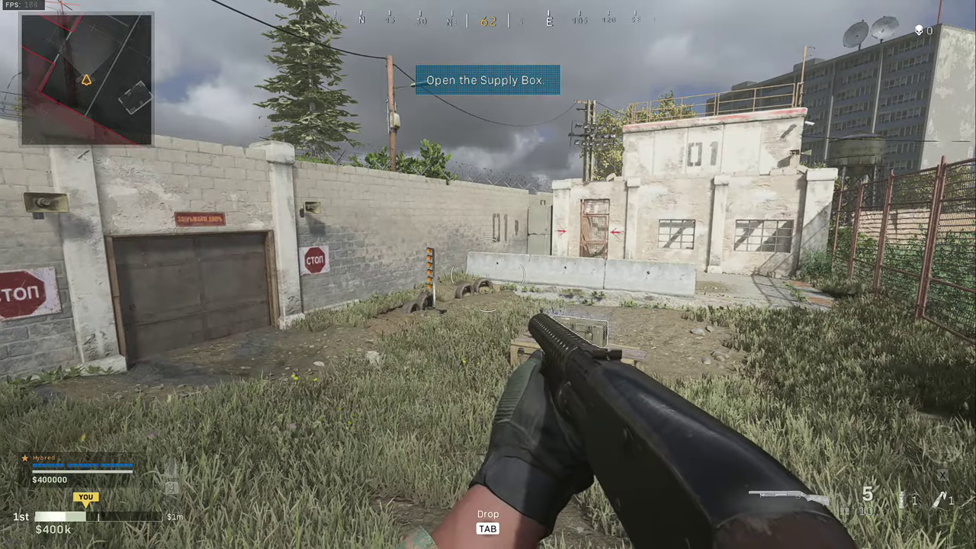
mouse_move(488, 274)
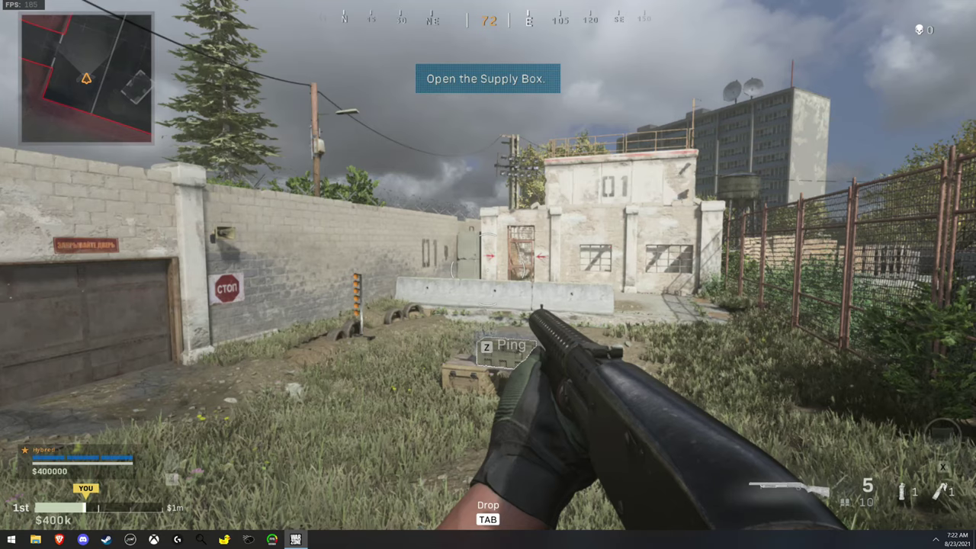
key("s")
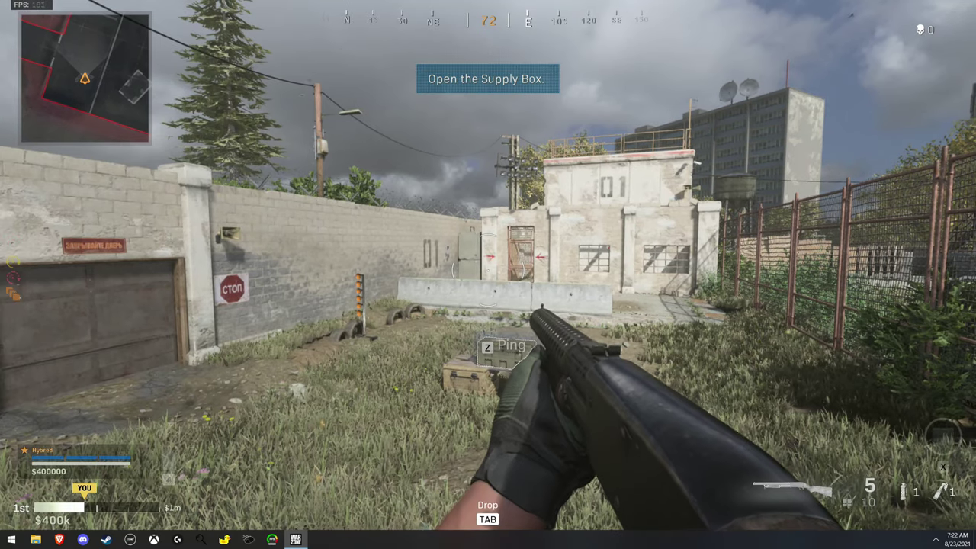
key("i")
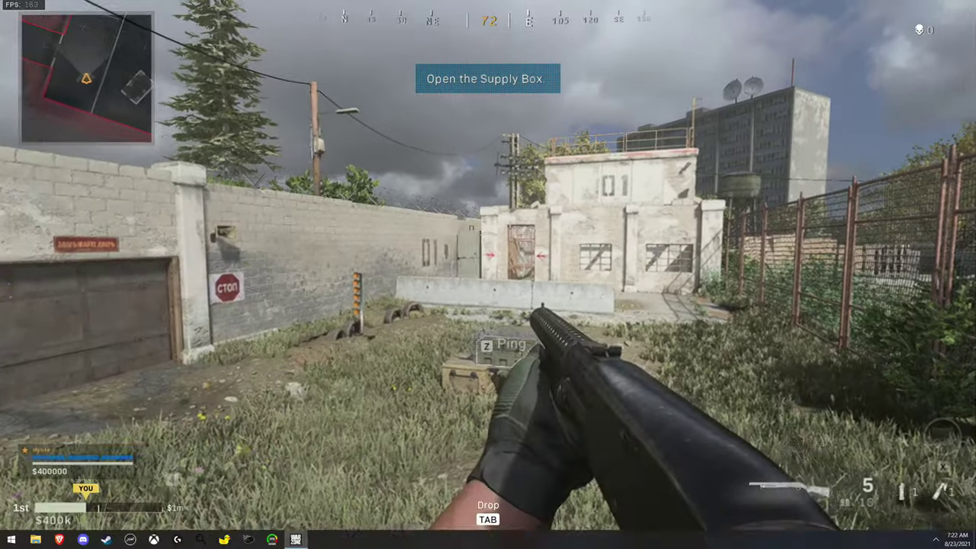
key("i")
key("Escape")
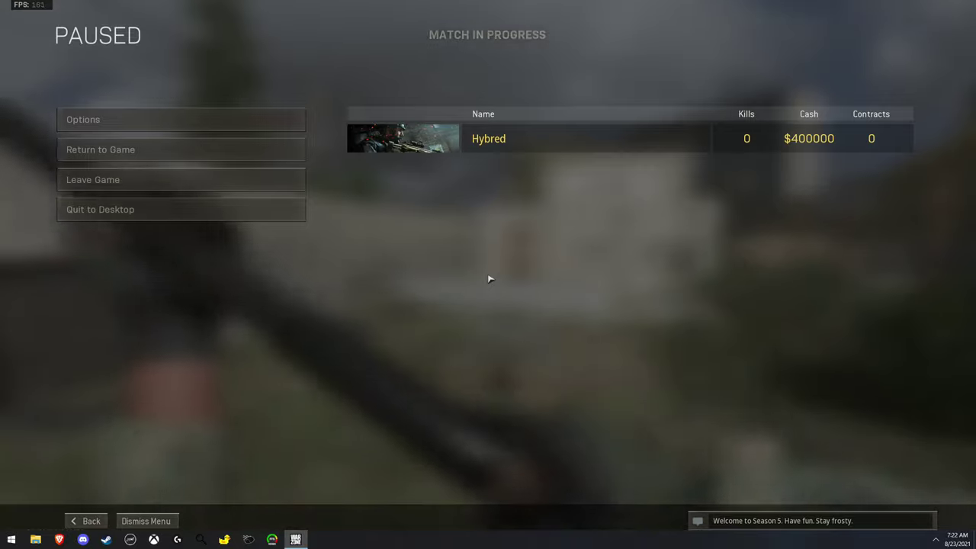
Reopen Lossless Scaling, review the AMD FSR sharpness setting and close the window.
key("super")
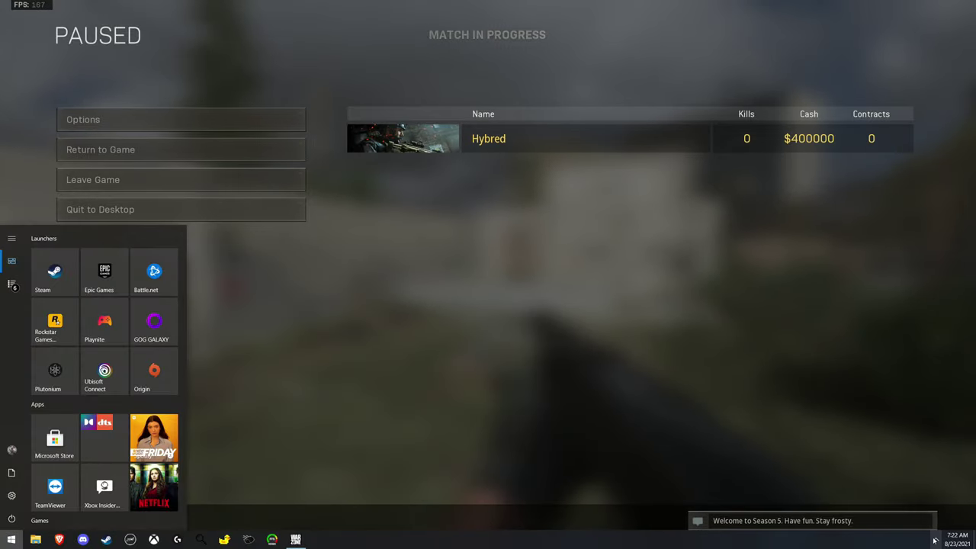
left_click(935, 539)
left_click(934, 522)
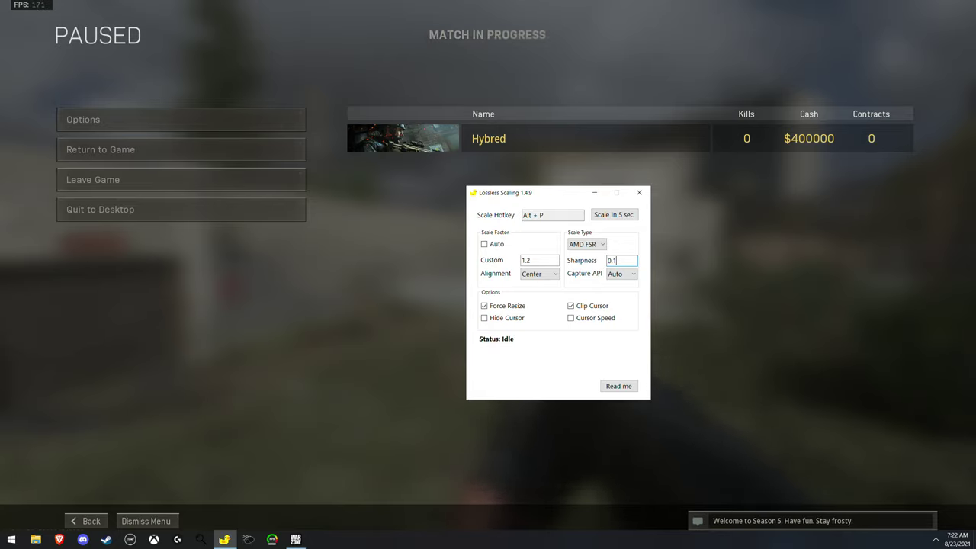
left_click(639, 192)
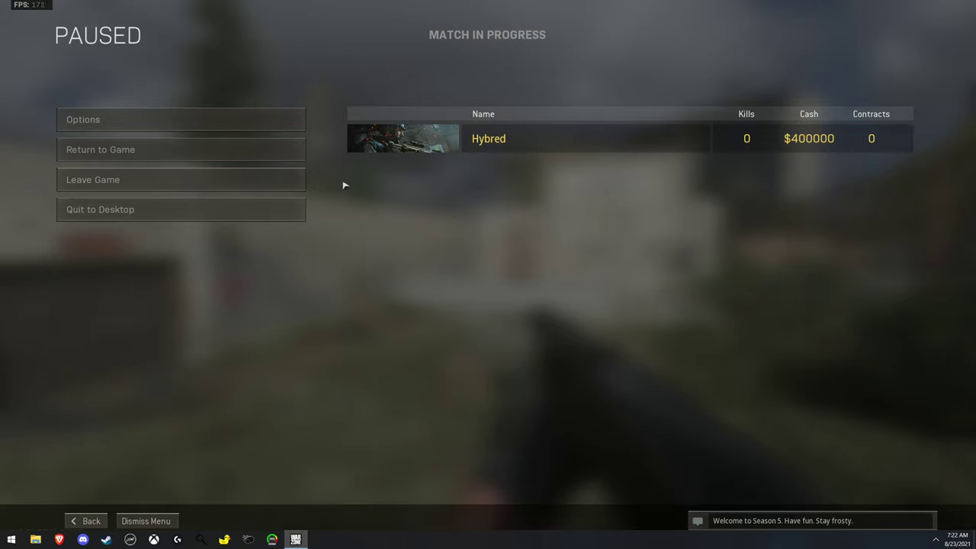
Switch to AMD Radeon Software and bring up the graphics settings for Call of Duty: Modern Warfare.
key("super")
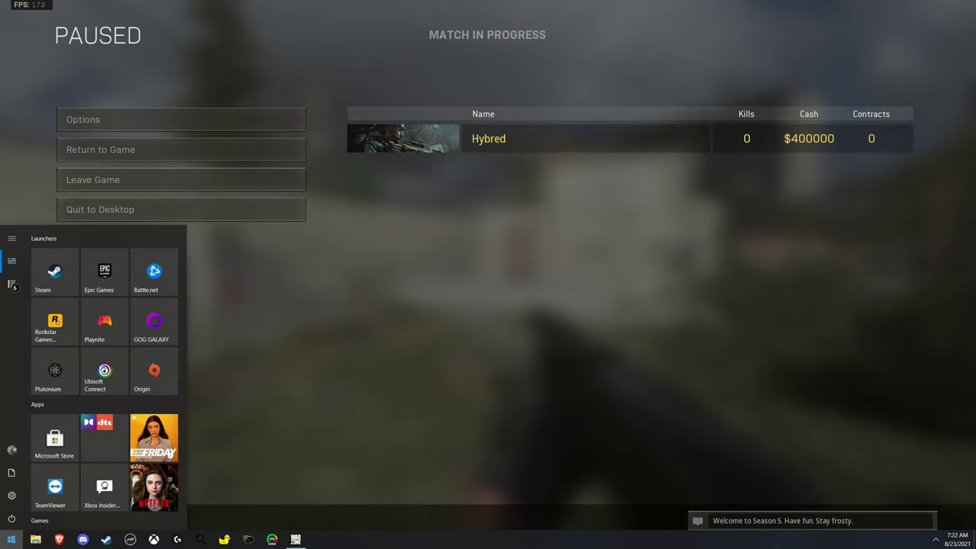
type("rad")
left_click(81, 274)
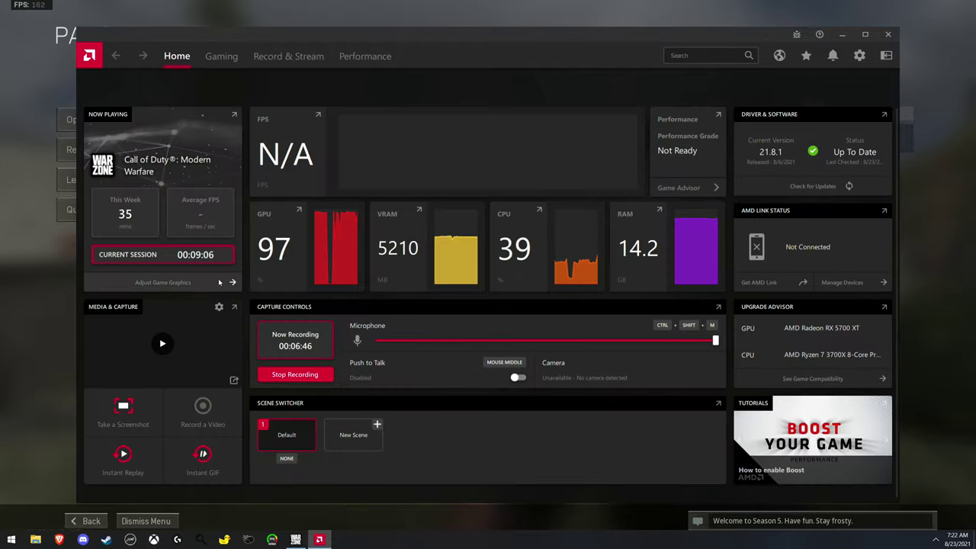
left_click(222, 283)
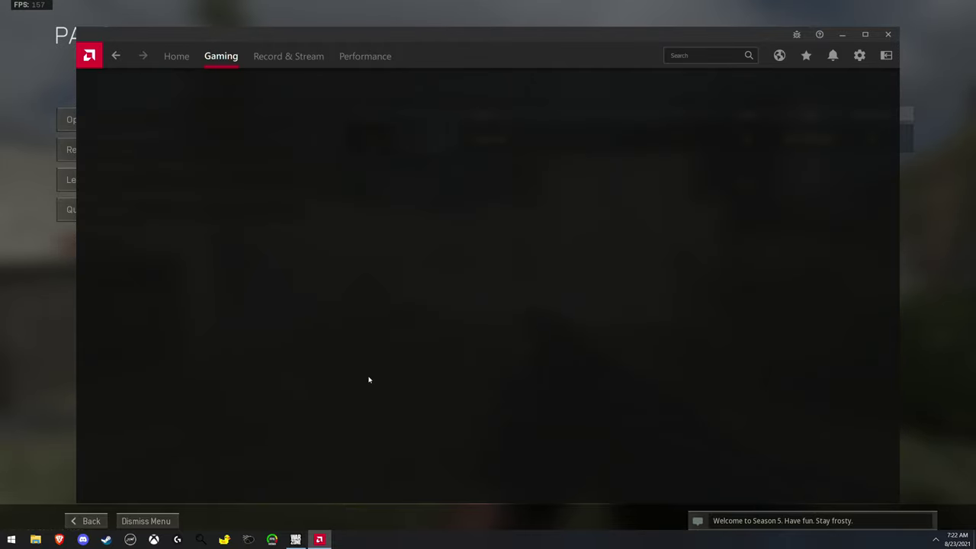
scroll(285, 327, "down", 5)
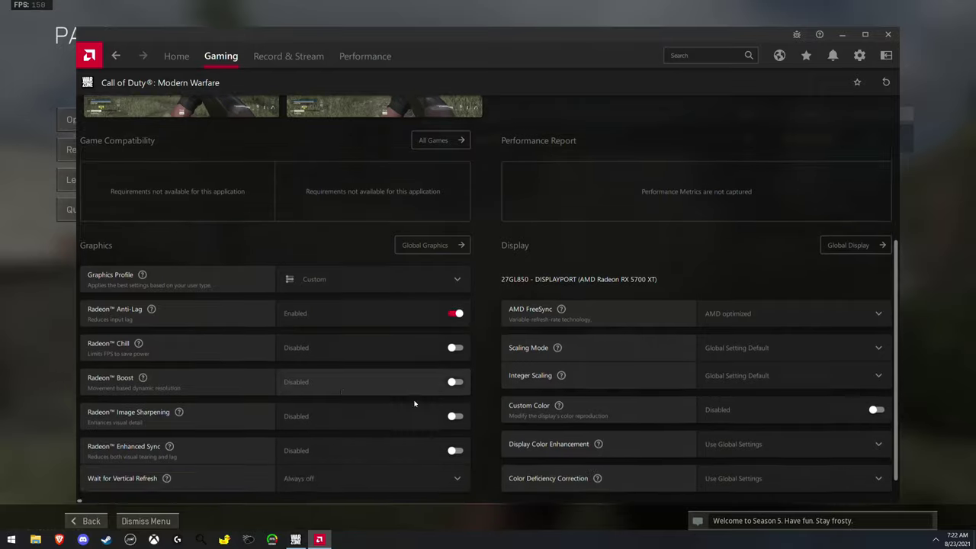
Try Radeon Image Sharpening for the game at different sharpness levels, including 70 and 80 percent, toggling it on and off, and leave it disabled.
left_click(458, 382)
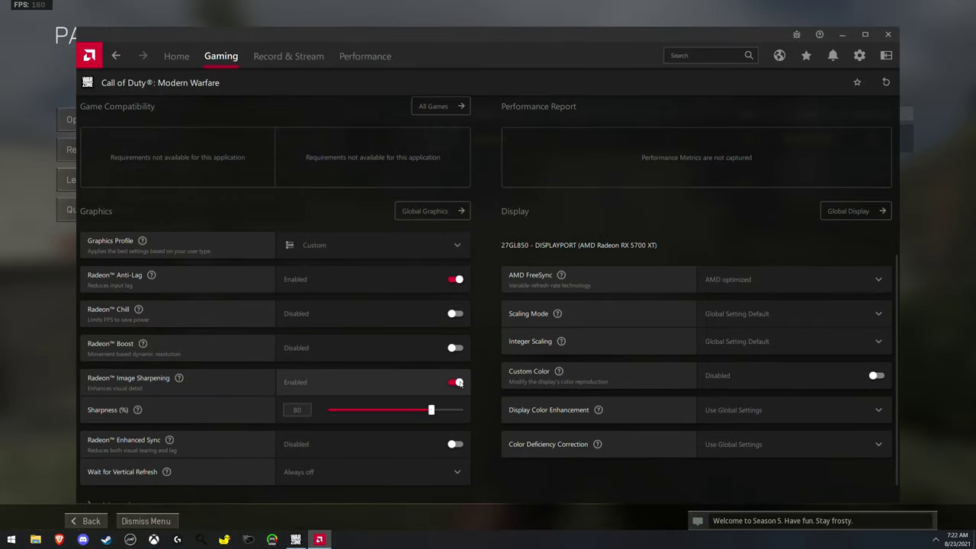
left_click_drag(431, 409, 404, 410)
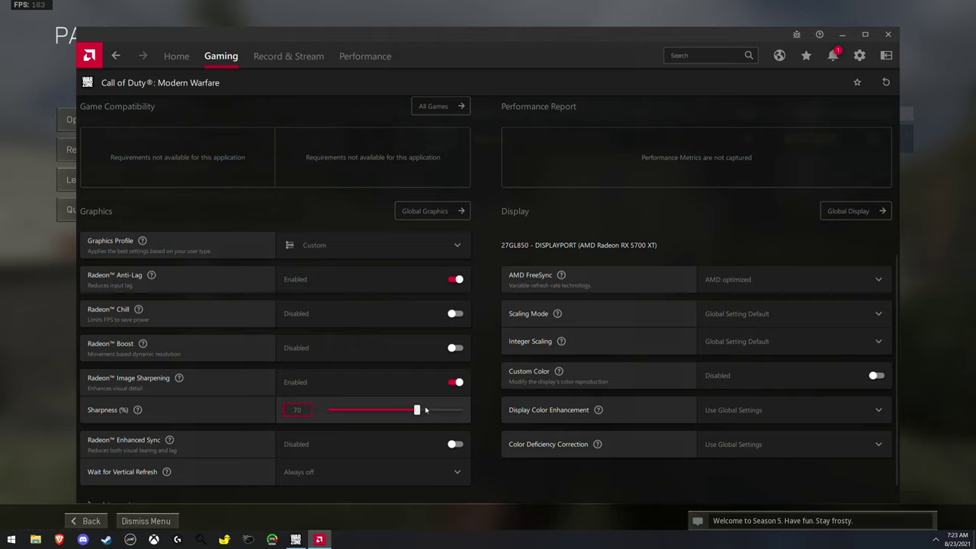
left_click(455, 382)
left_click(454, 382)
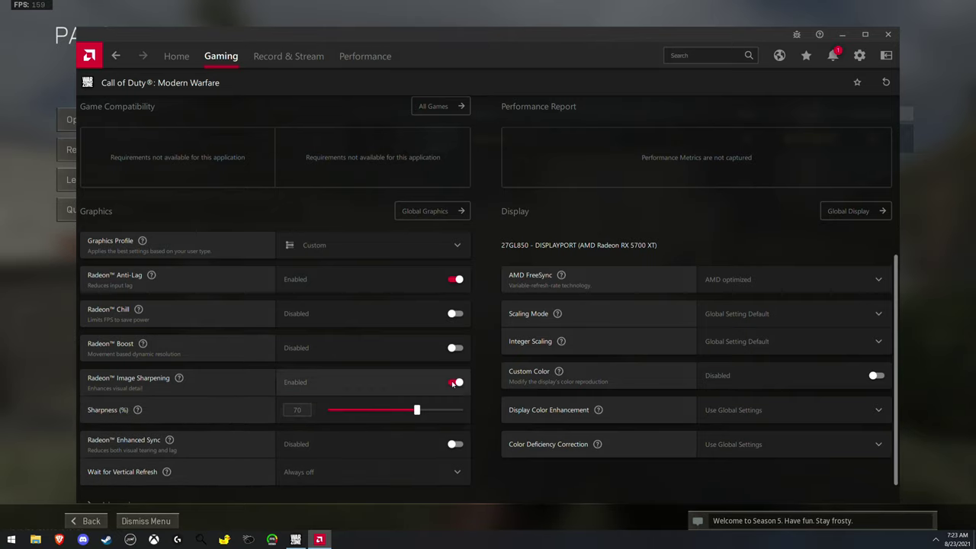
left_click(454, 384)
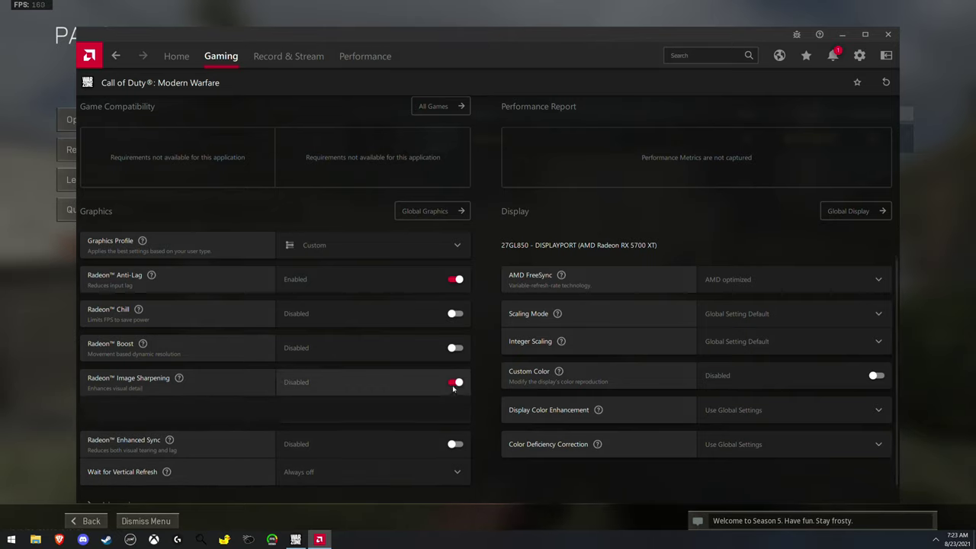
left_click(454, 384)
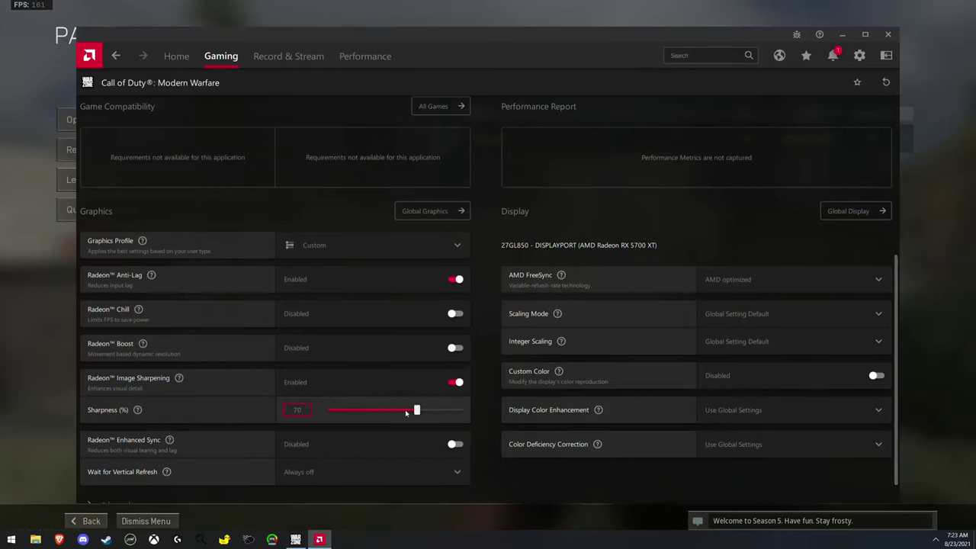
left_click_drag(406, 412, 369, 411)
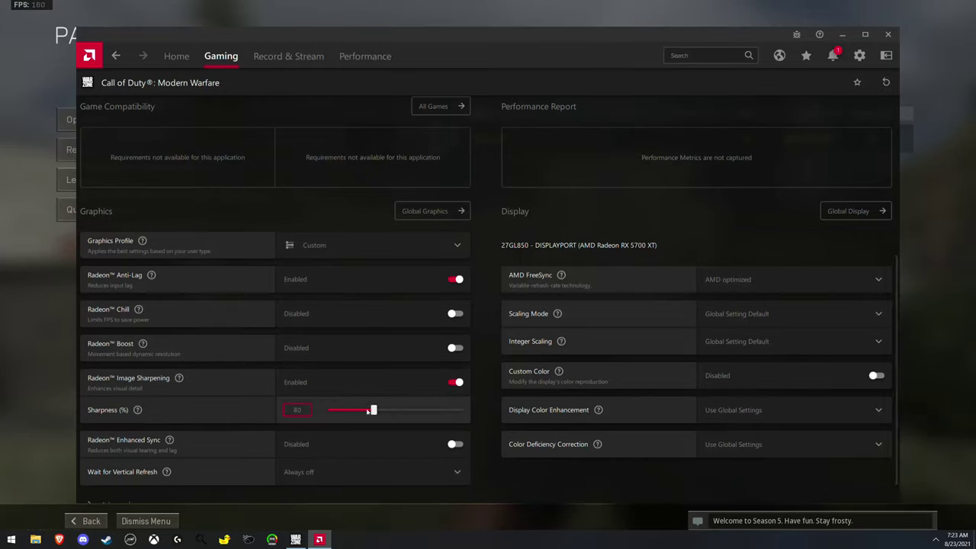
left_click(429, 411)
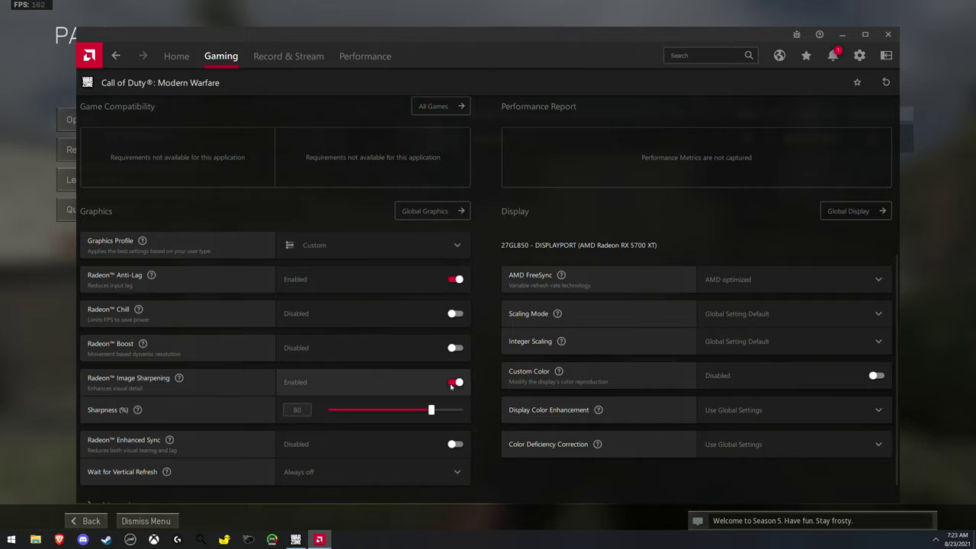
left_click(455, 384)
Find Lossless Scaling among the installed games in Radeon Software and show its graphics settings.
left_click(176, 56)
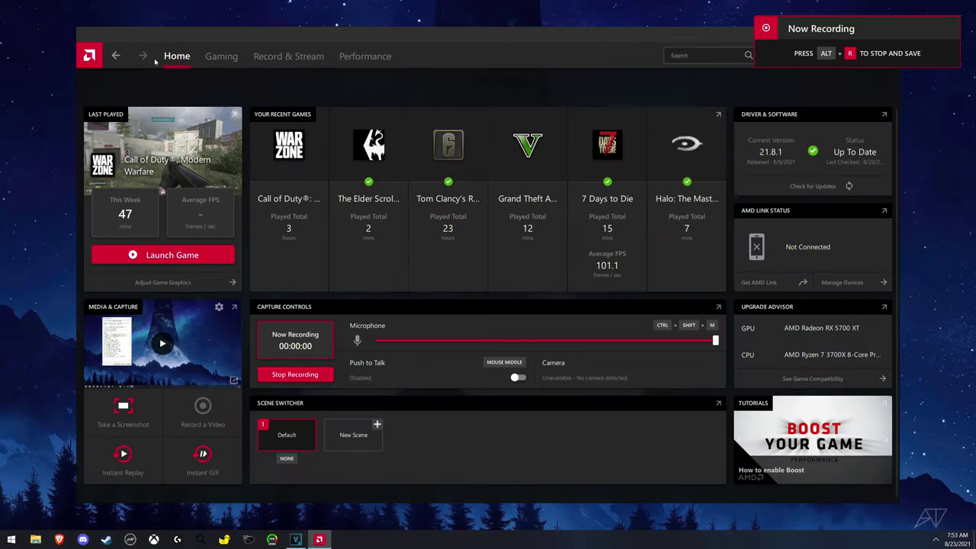
left_click(186, 285)
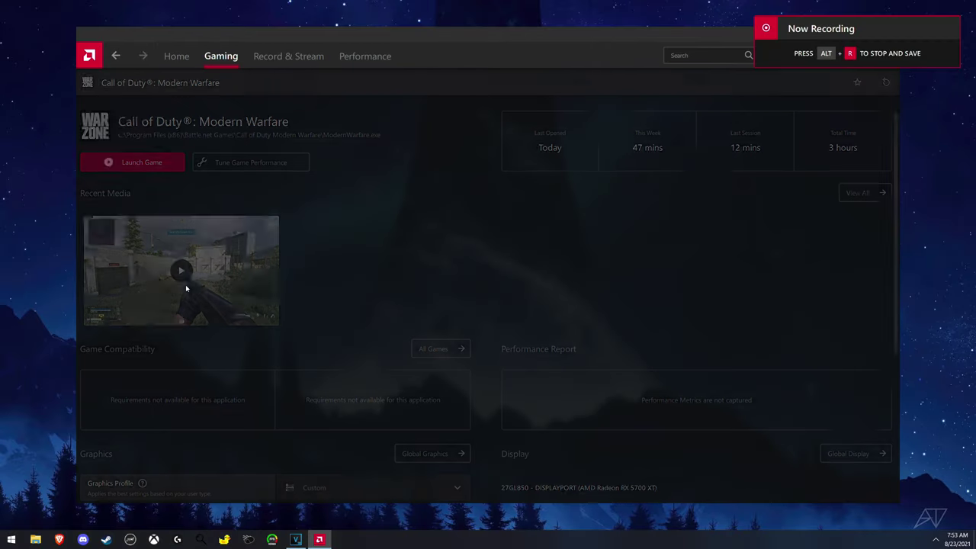
left_click(435, 349)
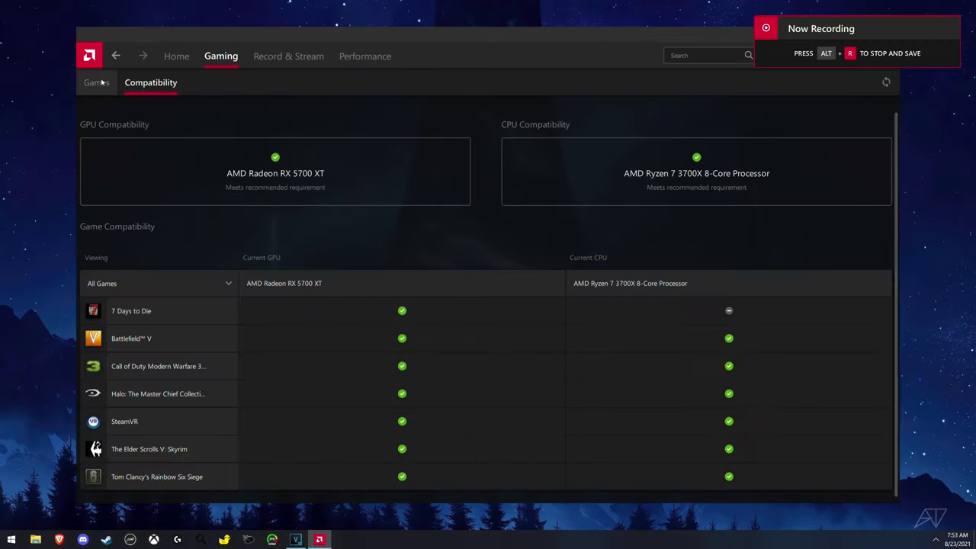
left_click(98, 82)
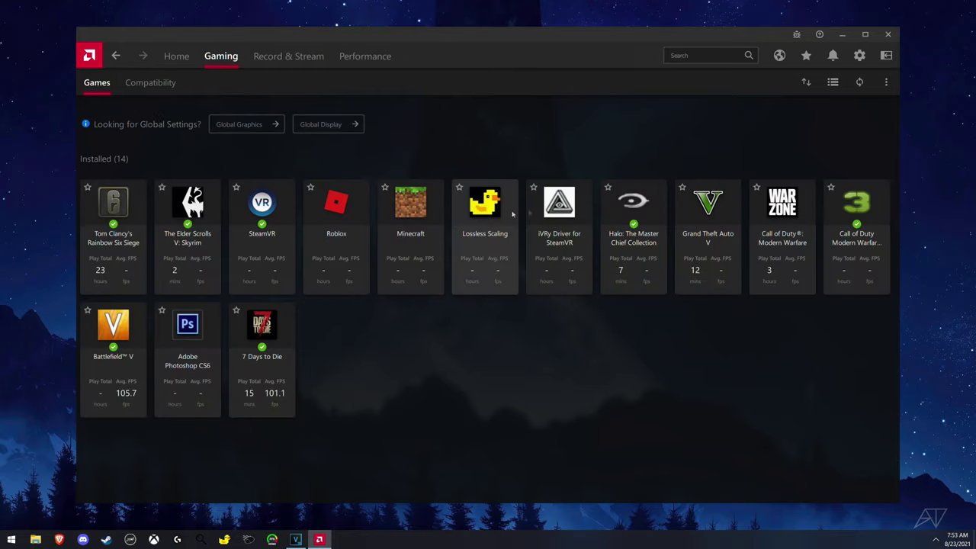
left_click(482, 242)
scroll(364, 343, "down", 2)
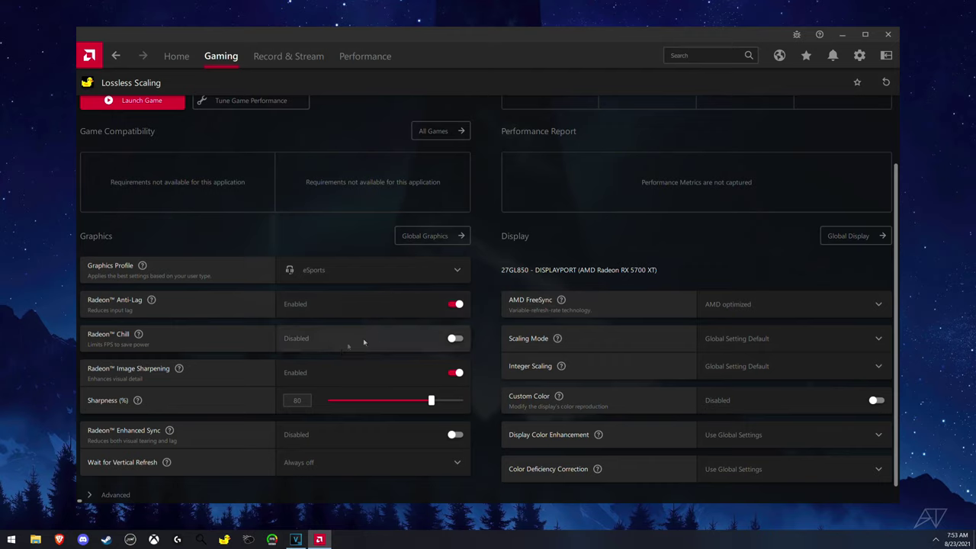
Lower the Radeon Image Sharpening sharpness in the Lossless Scaling profile.
mouse_move(431, 400)
left_mouse_down()
mouse_move(338, 400)
mouse_move(431, 400)
left_mouse_up()
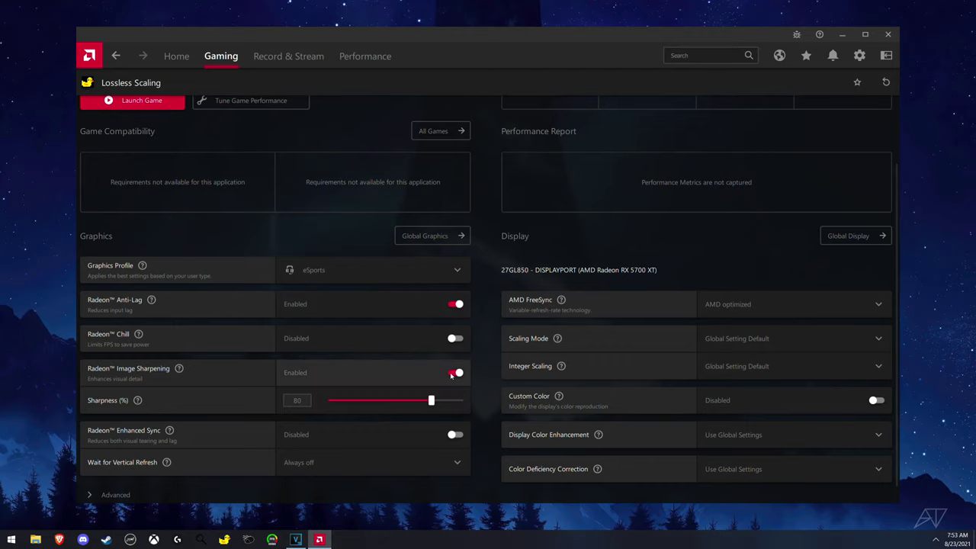
scroll(416, 372, "up", 2)
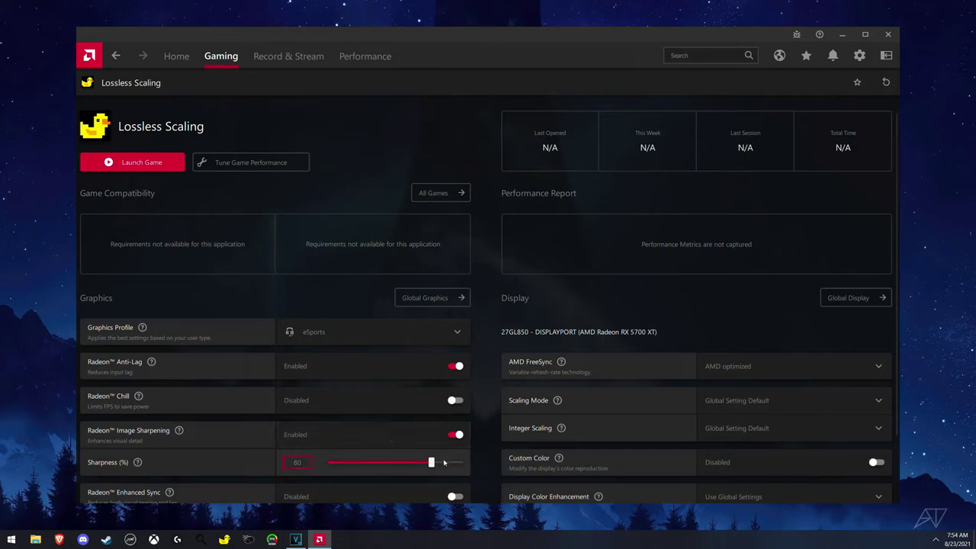
mouse_move(431, 463)
left_mouse_down()
mouse_move(404, 463)
mouse_move(431, 463)
left_mouse_up()
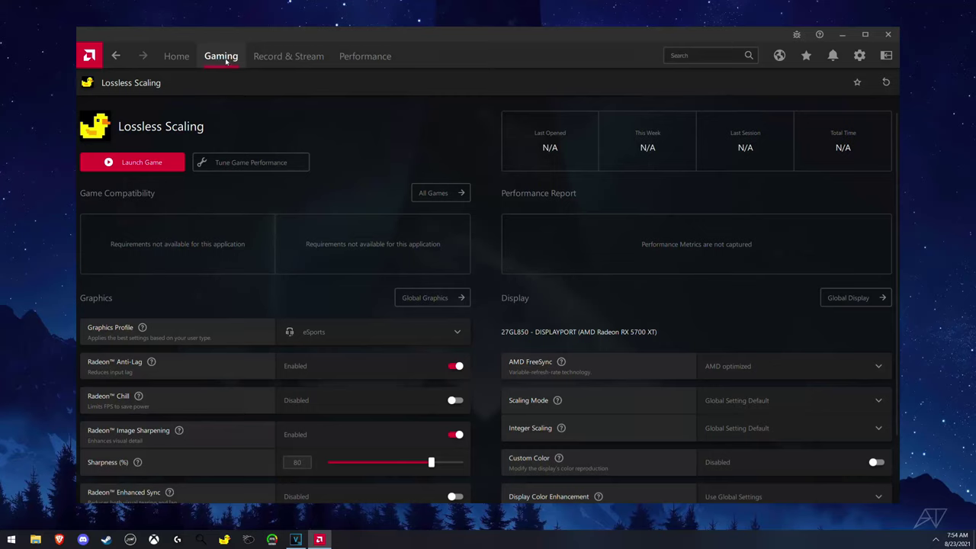
left_click_drag(431, 462, 388, 462)
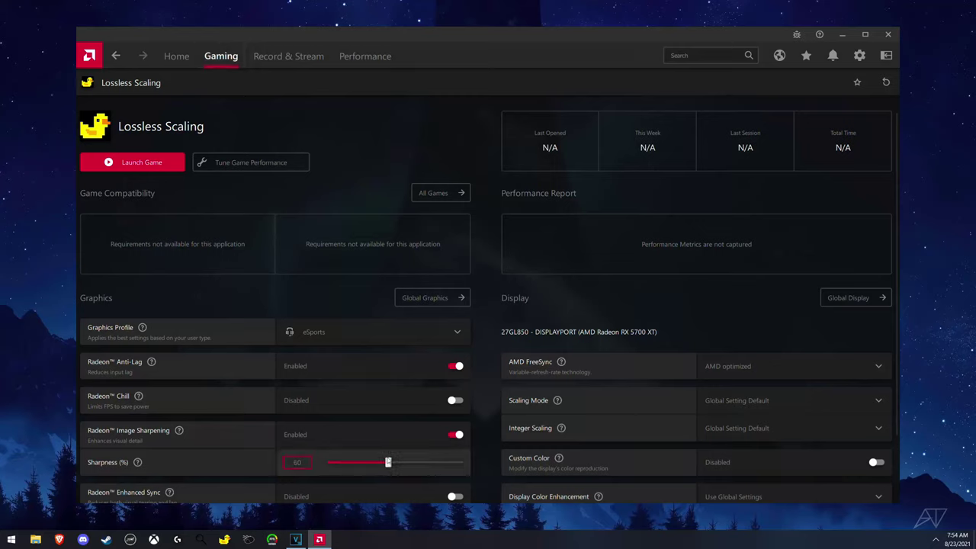
Leave the Lossless Scaling profile and close Radeon Software to return to the paused match.
left_click(184, 60)
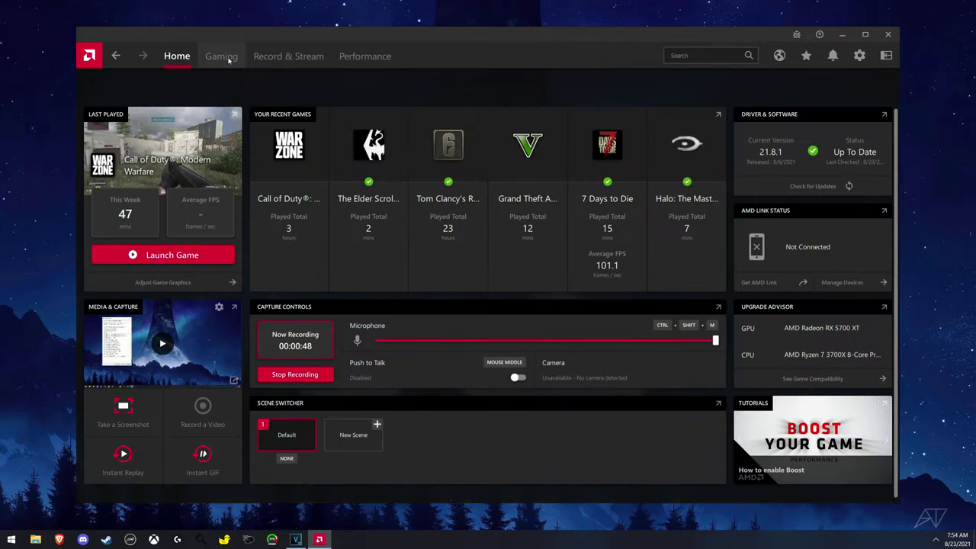
left_click(228, 60)
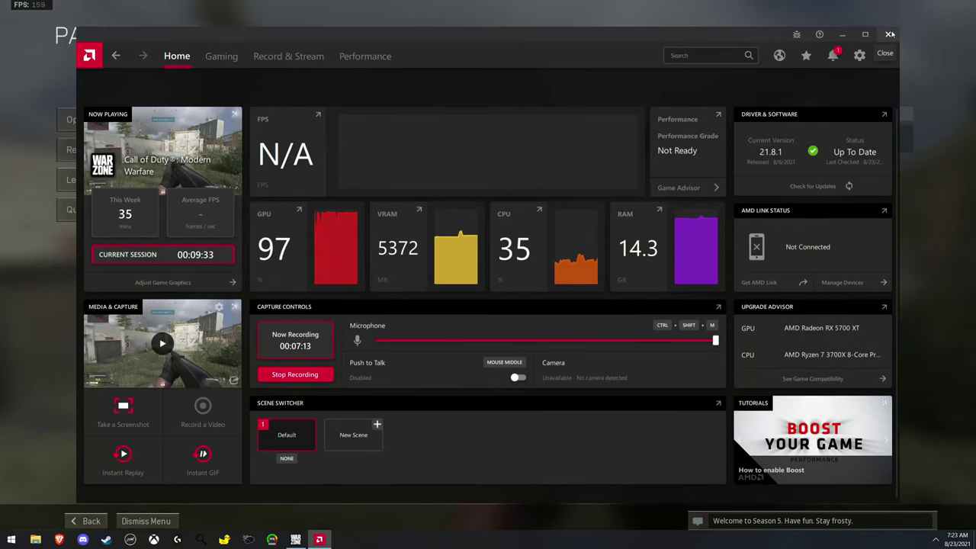
left_click(889, 35)
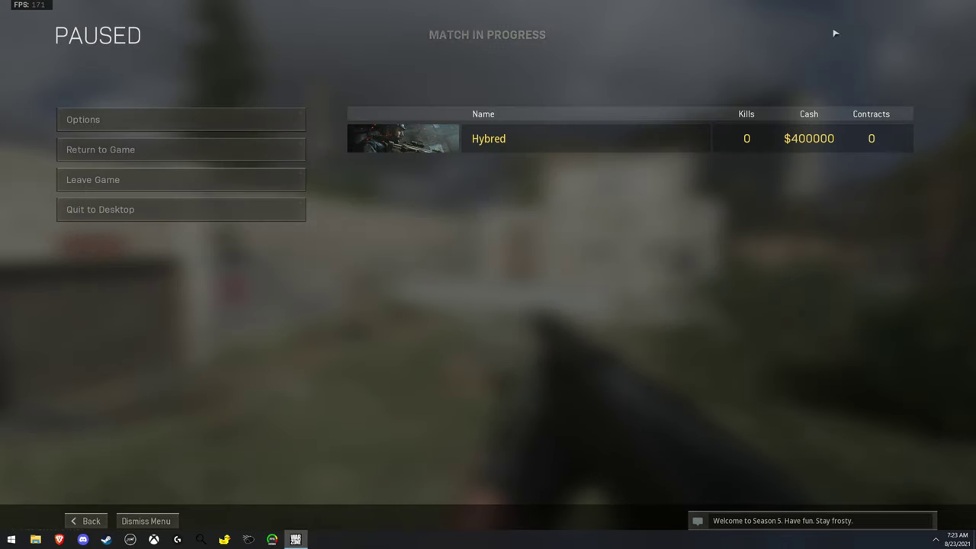
Bring up the Lossless Scaling settings window over the paused match and close it again.
left_click(936, 539)
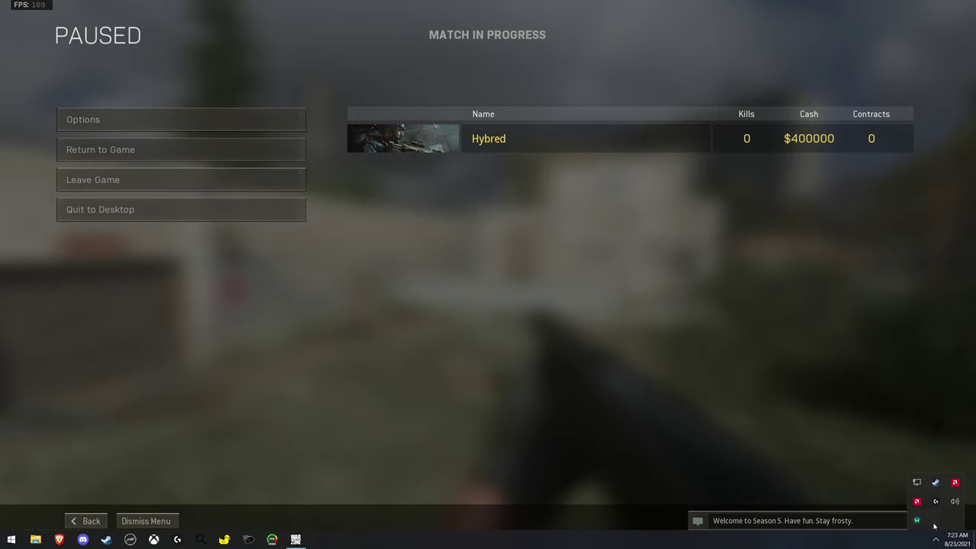
left_click(224, 539)
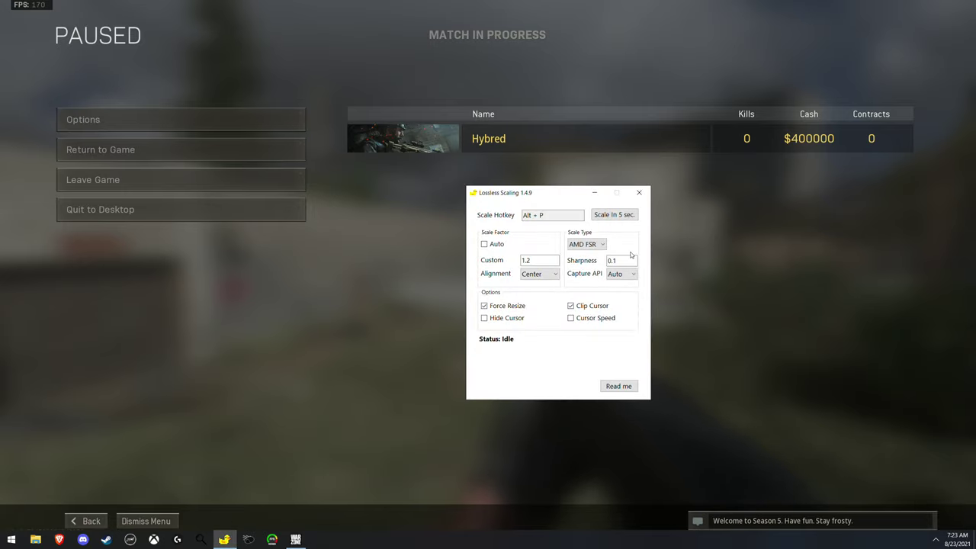
left_click(639, 192)
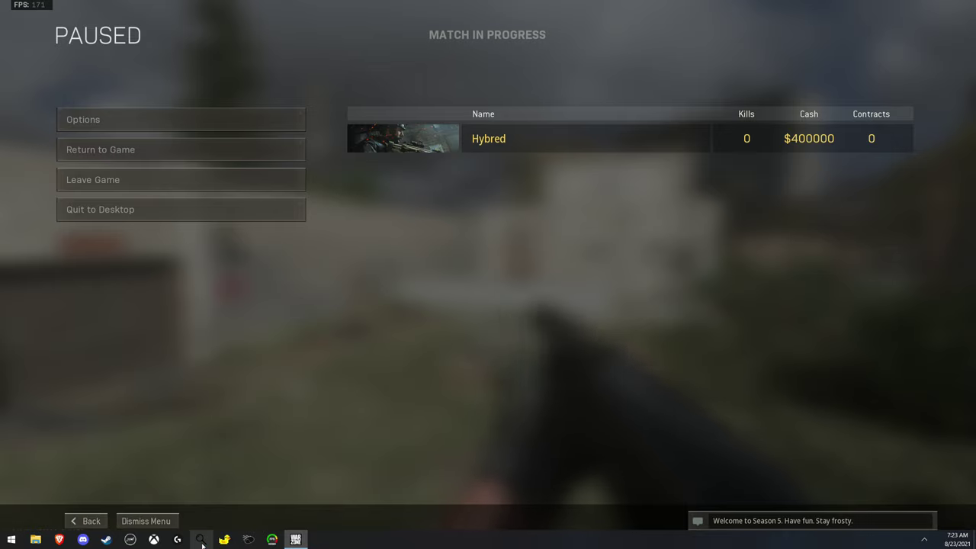
Open Magpie's options and its ScaleModels.json configuration, and find the FSR model entries.
left_click(202, 542)
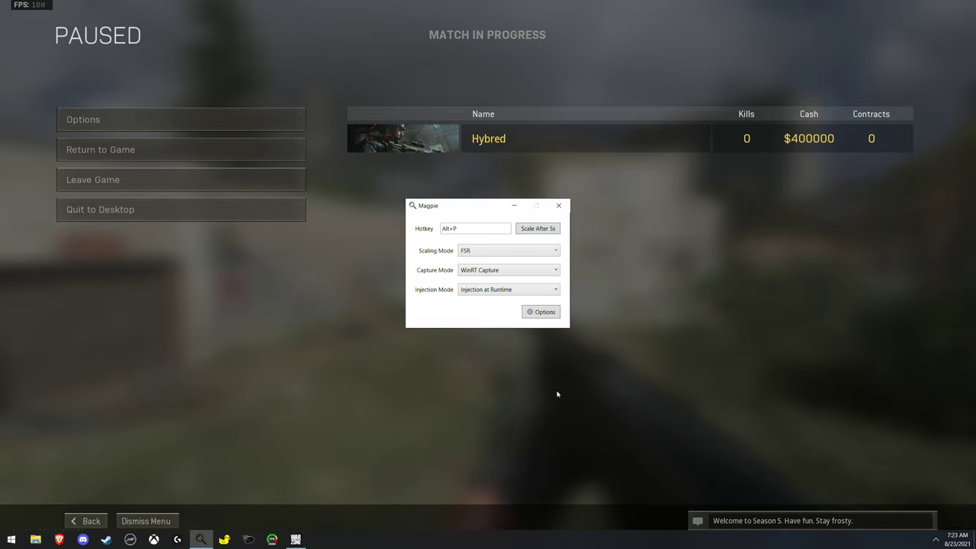
left_click(538, 313)
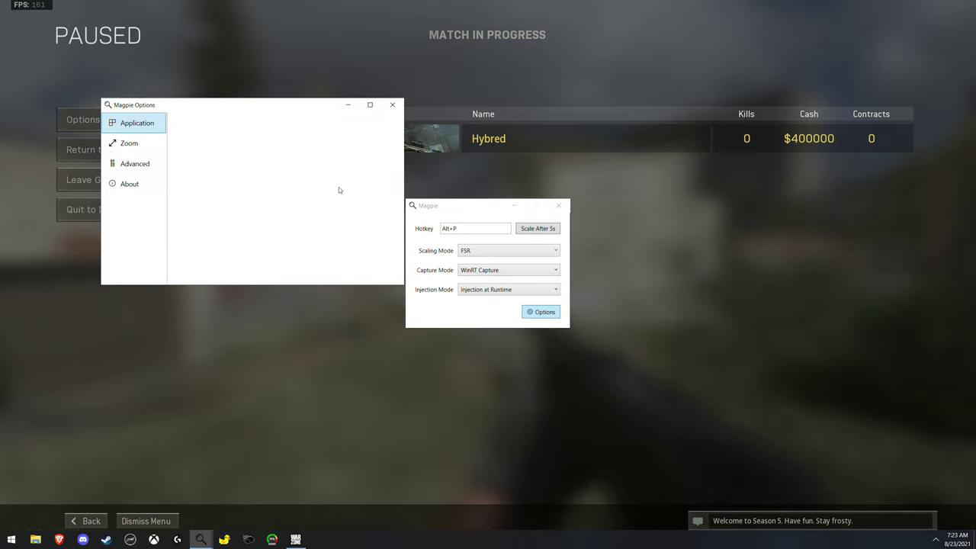
left_click(135, 163)
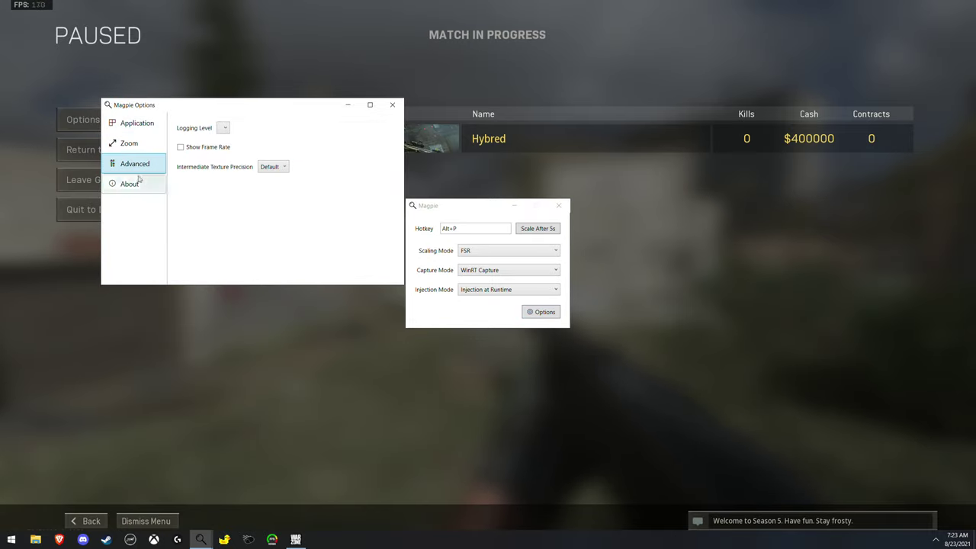
left_click(137, 143)
left_click(212, 162)
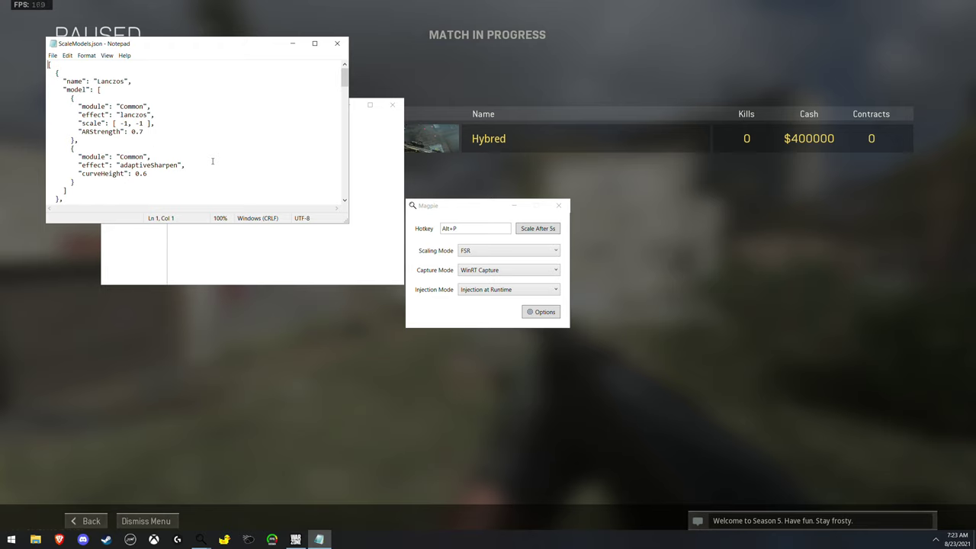
scroll(117, 153, "down", 5)
scroll(118, 153, "down", 6)
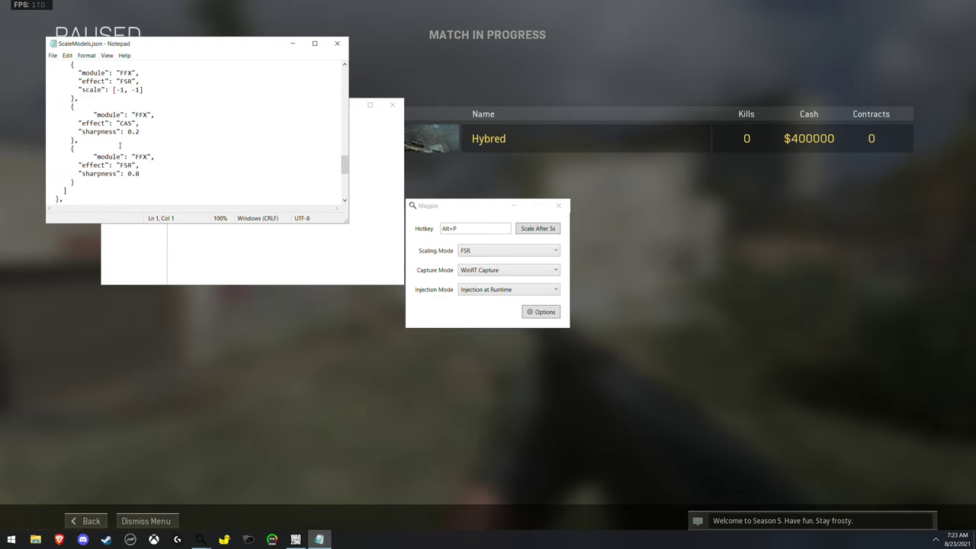
scroll(120, 115, "down", 1)
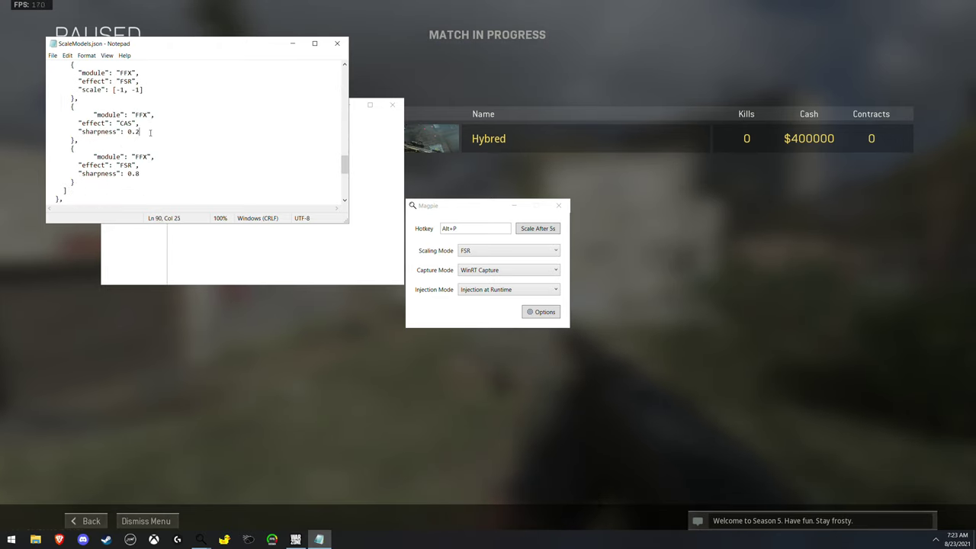
Examine the CAS and FSR sharpness entries of the FSR model in ScaleModels.json.
left_click_drag(49, 114, 141, 131)
left_click(152, 182)
left_click_drag(152, 182, 109, 156)
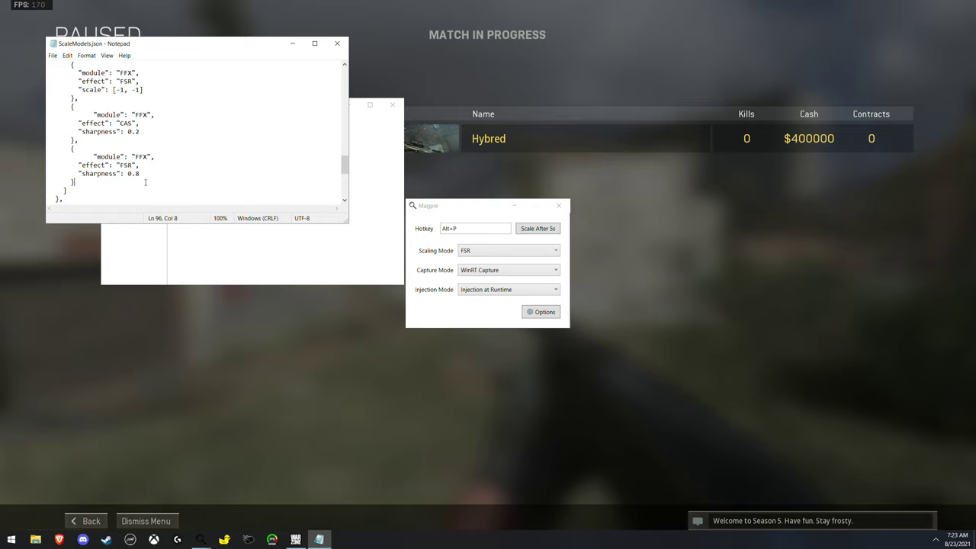
left_click_drag(148, 183, 128, 174)
left_click(140, 132)
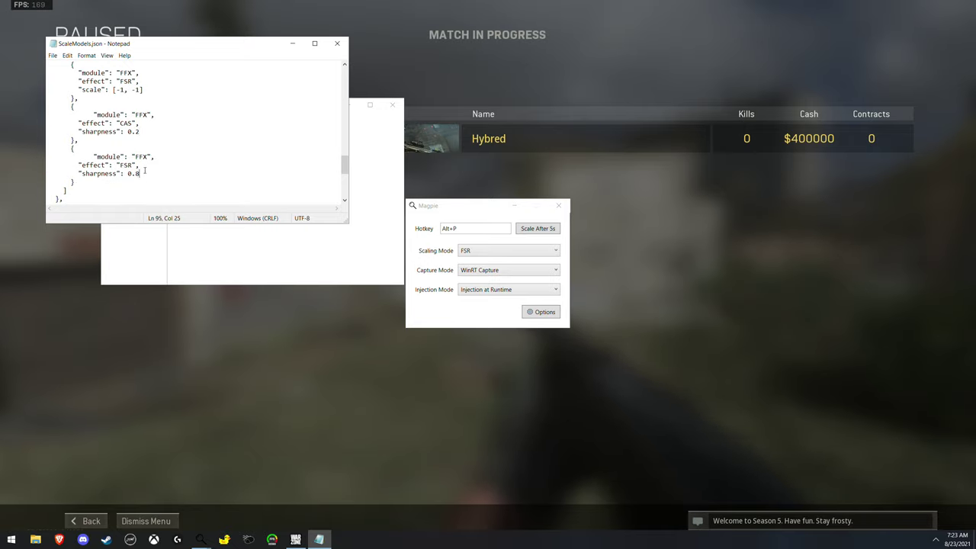
Close ScaleModels.json and both Magpie windows, and briefly resume the match before pausing it again.
left_click(337, 43)
left_click(392, 104)
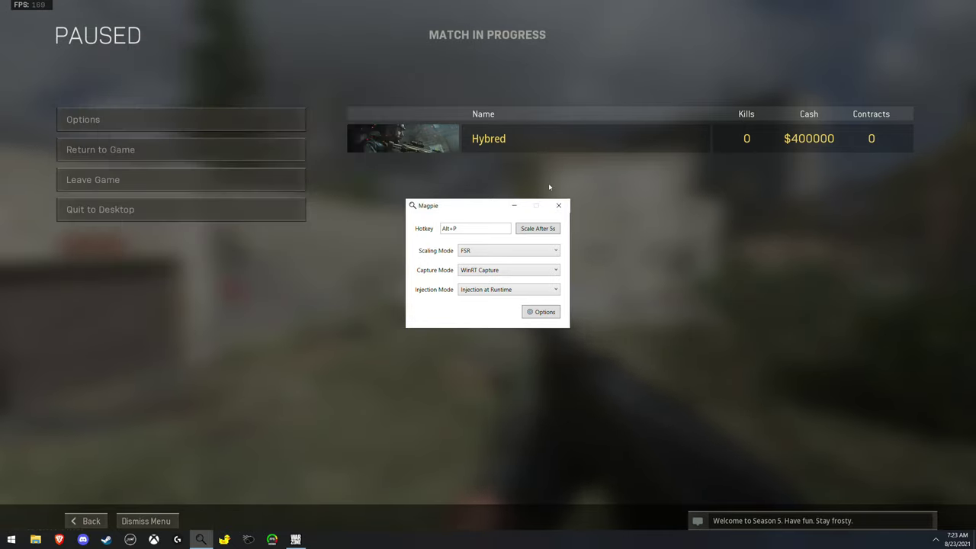
left_click(558, 205)
key("Escape")
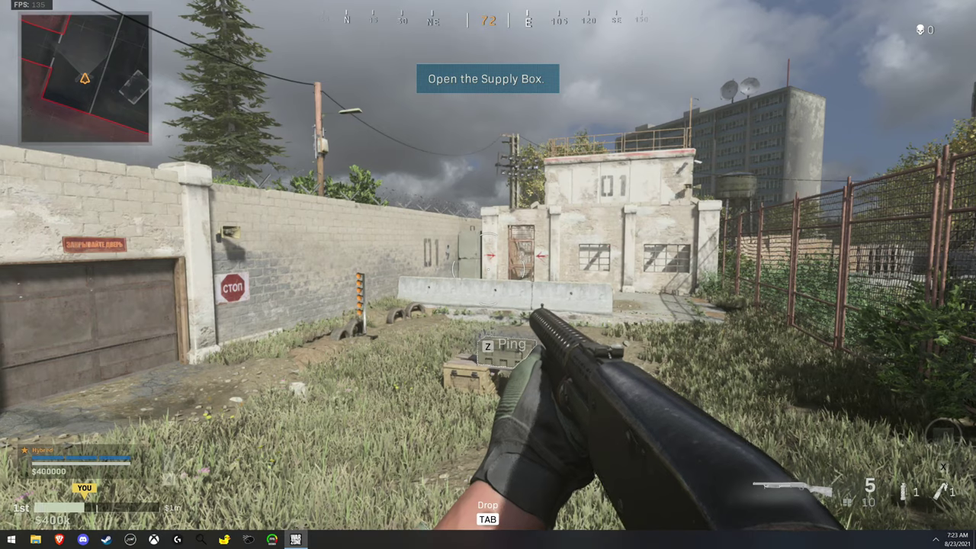
key("Escape")
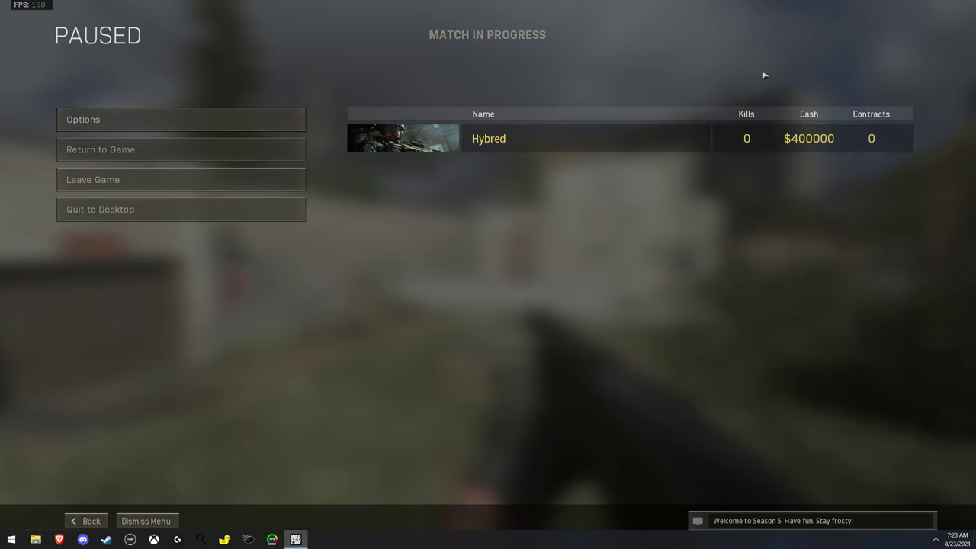
In Steam, set the launch options of Lossless Scaling to +fps_max 142, and close its properties and the Steam window.
left_click(934, 541)
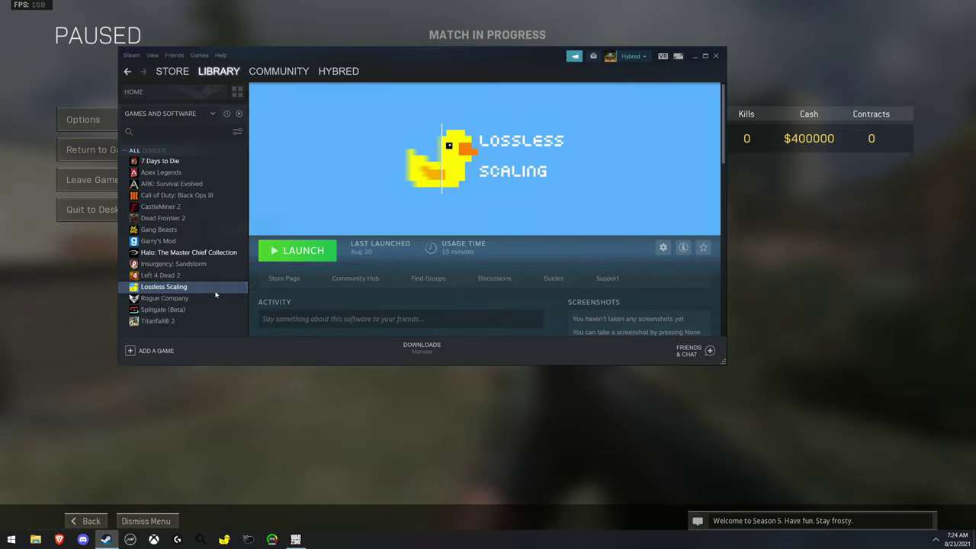
right_click(215, 286)
left_click(232, 279)
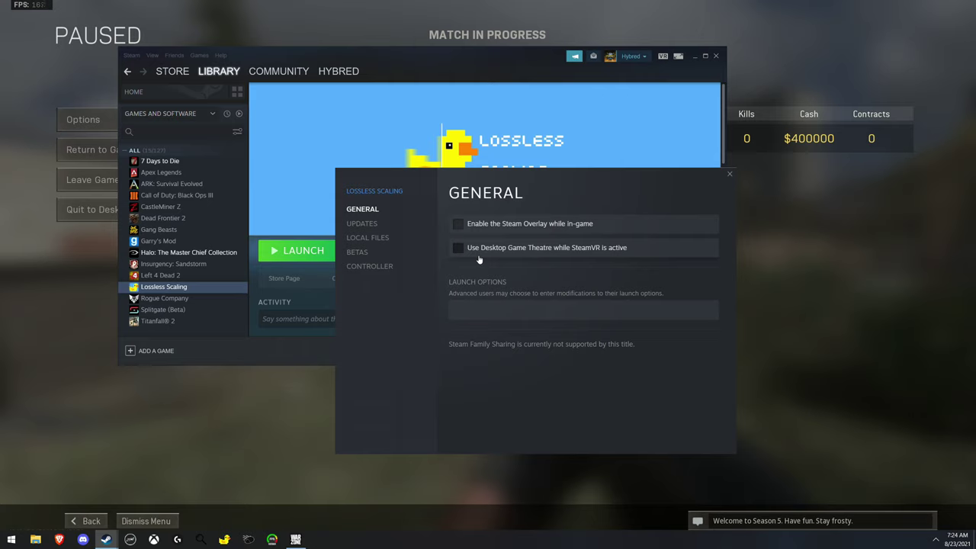
left_click(487, 307)
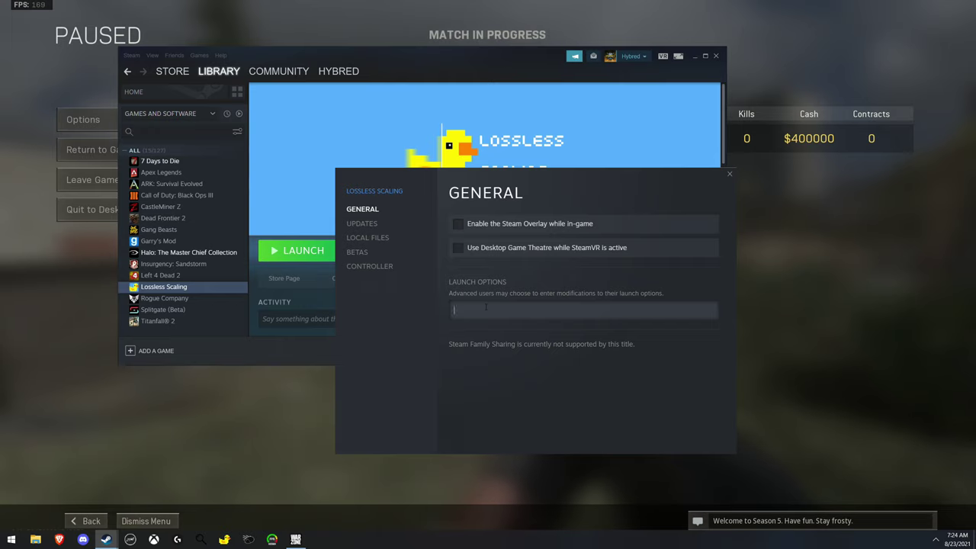
type("+")
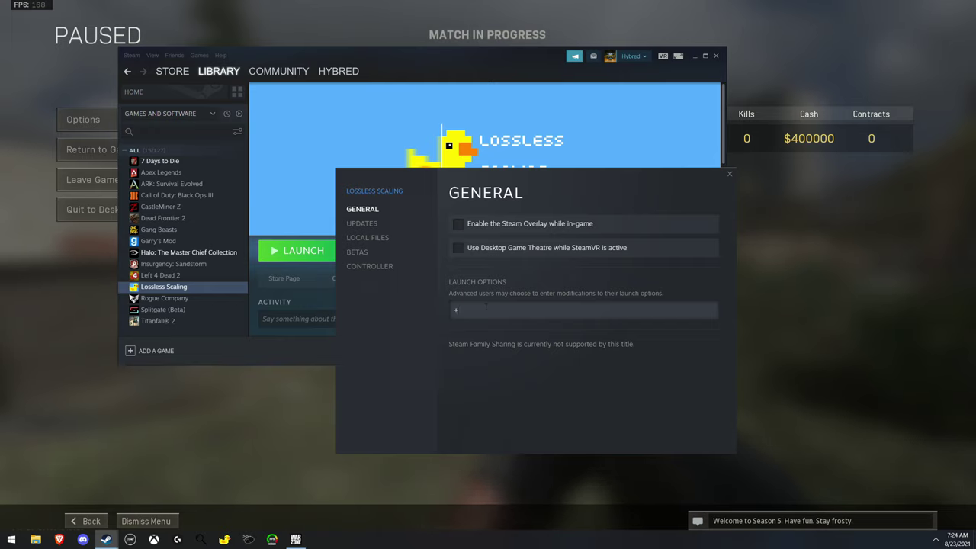
type("fps")
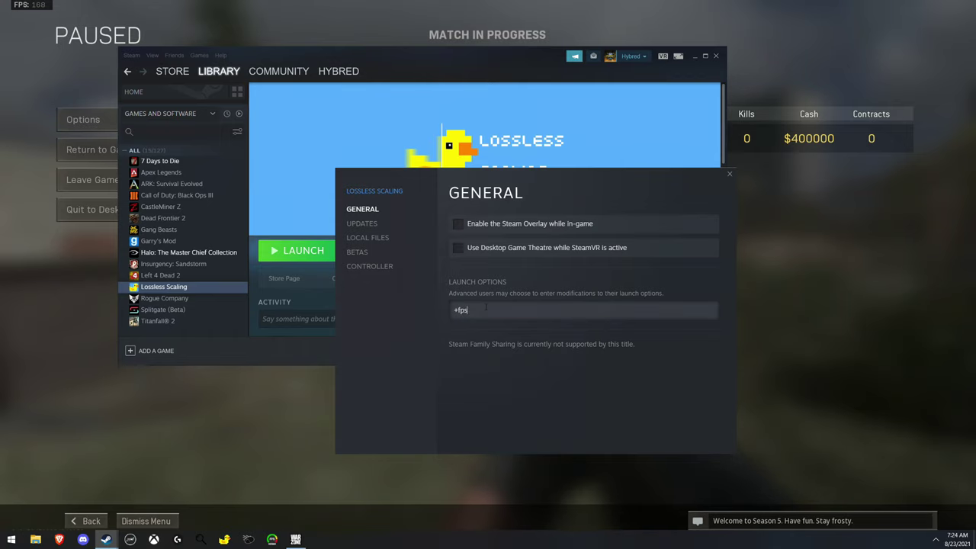
type("_max")
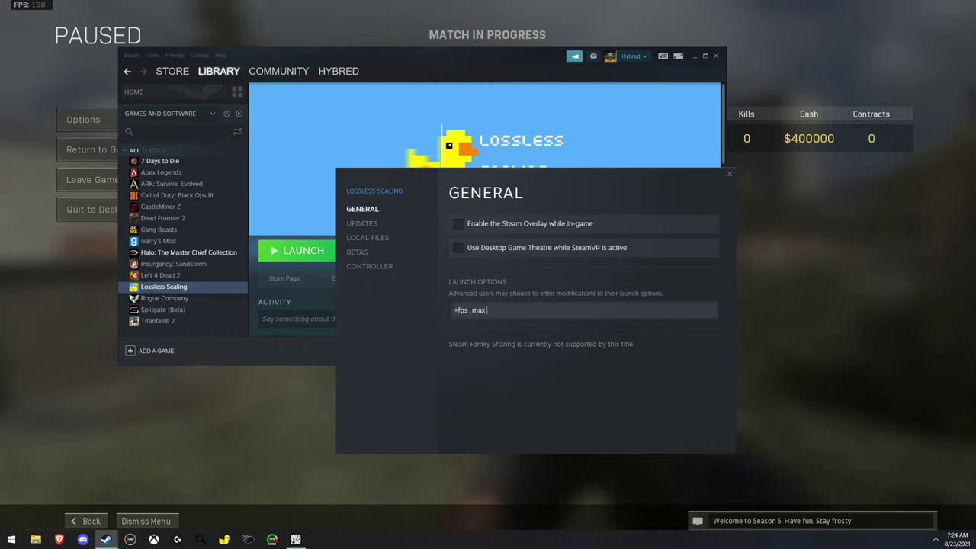
type(" 142")
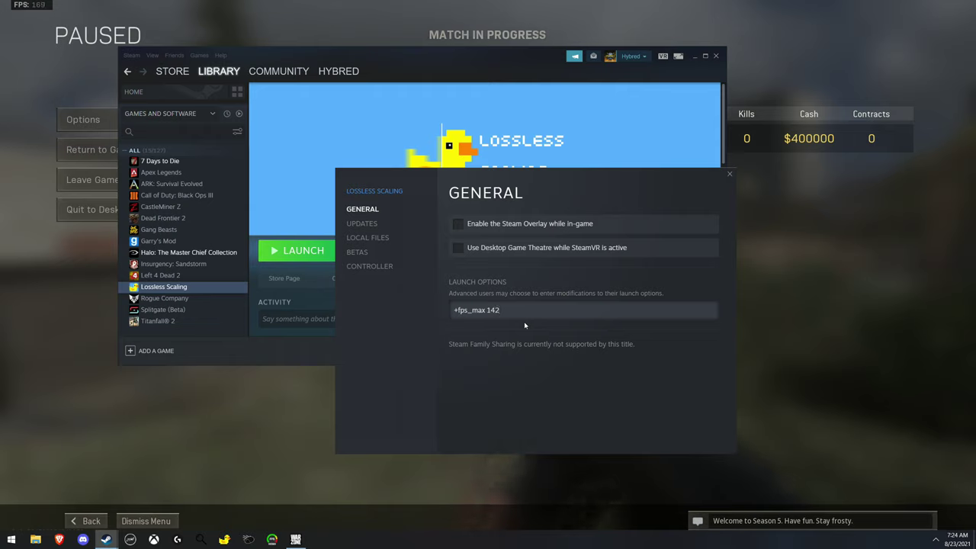
left_click(729, 176)
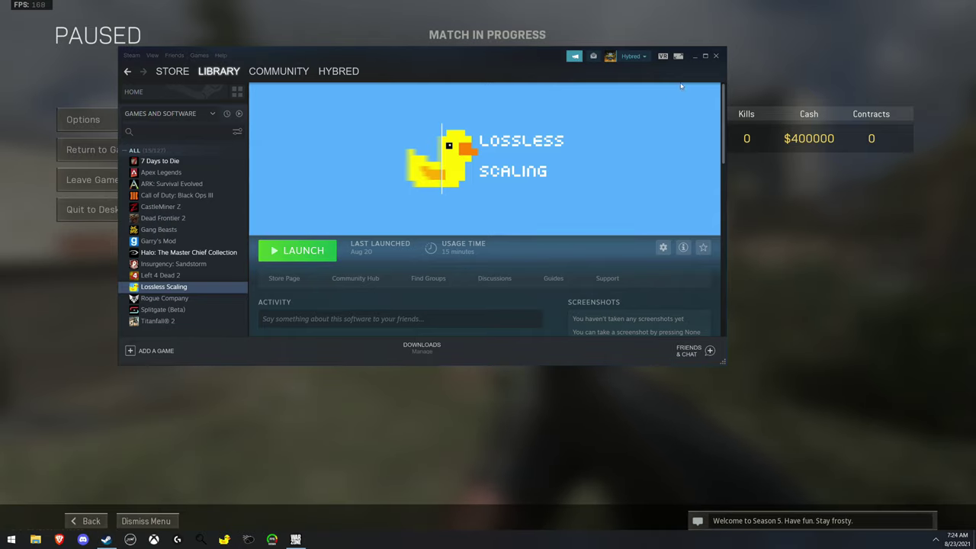
left_click(716, 56)
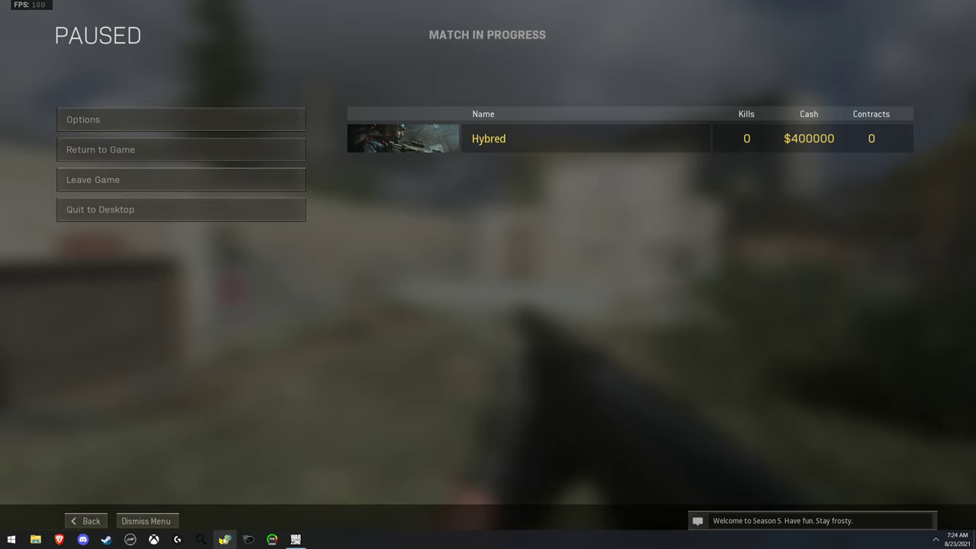
Minimise Lossless Scaling to the tray and view the resumed match with scaling applied before pausing again.
left_click_drag(563, 193, 447, 186)
left_click(462, 183)
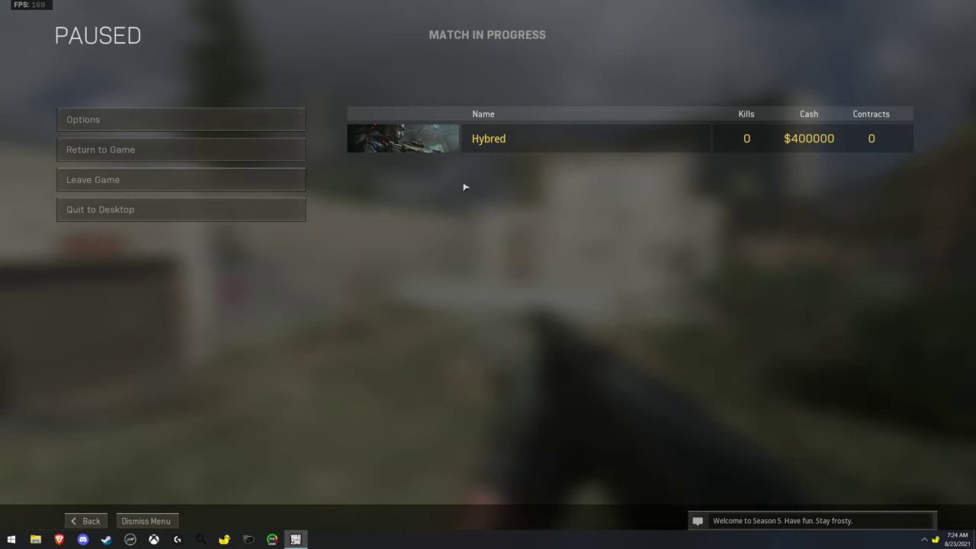
key("Escape")
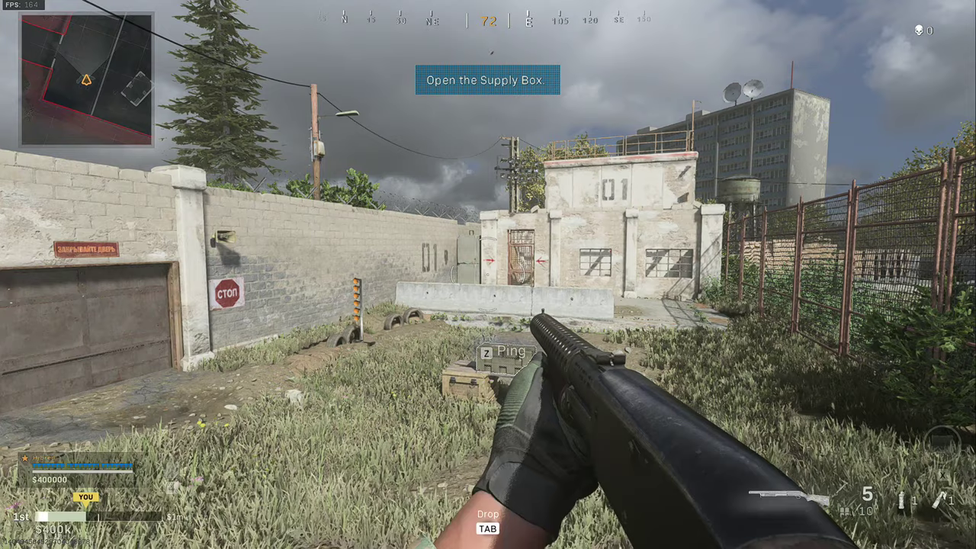
key("Escape")
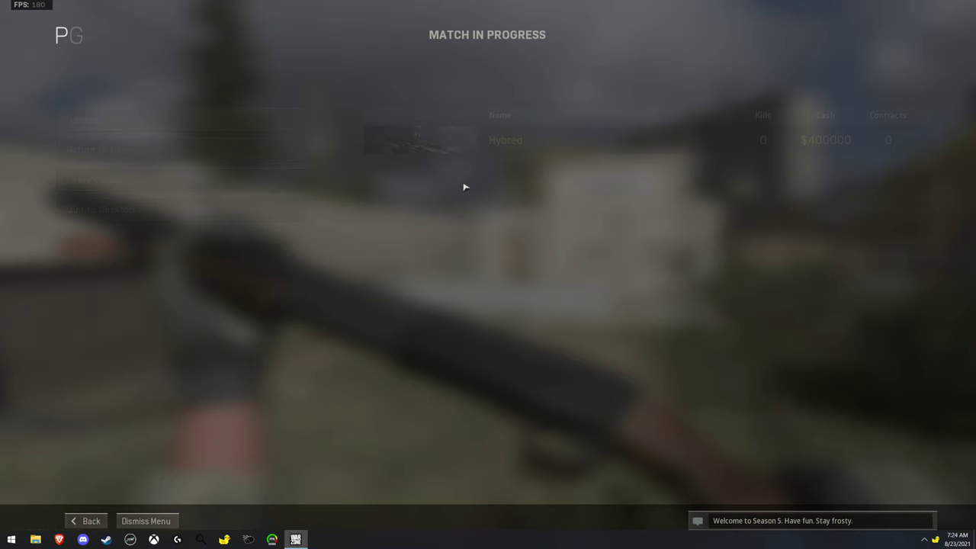
Restore Lossless Scaling from the tray and close it.
double_click(935, 539)
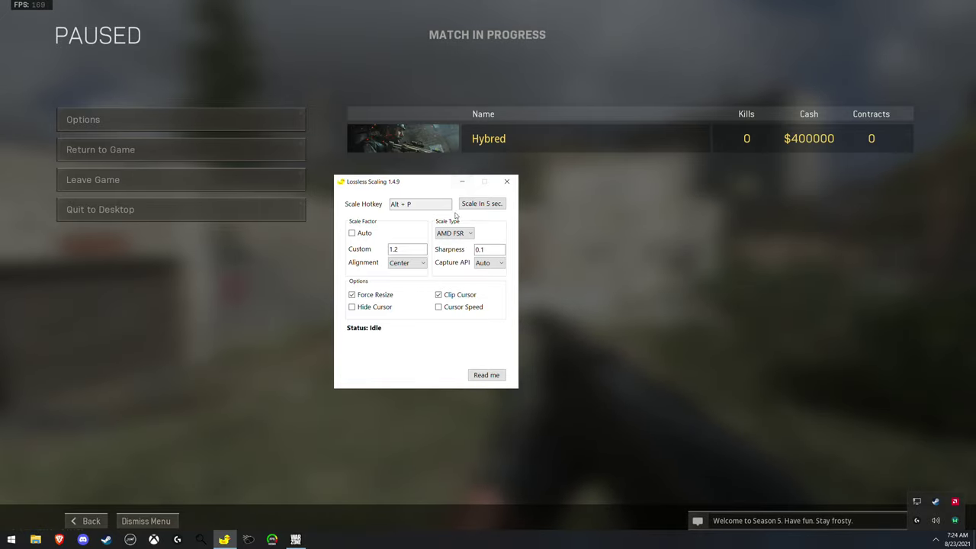
left_click_drag(441, 184, 414, 172)
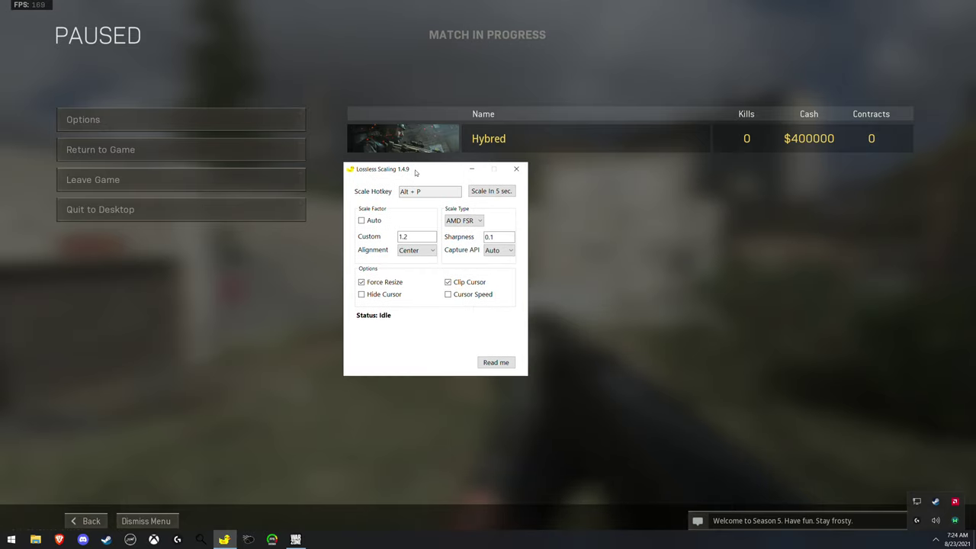
left_click(516, 169)
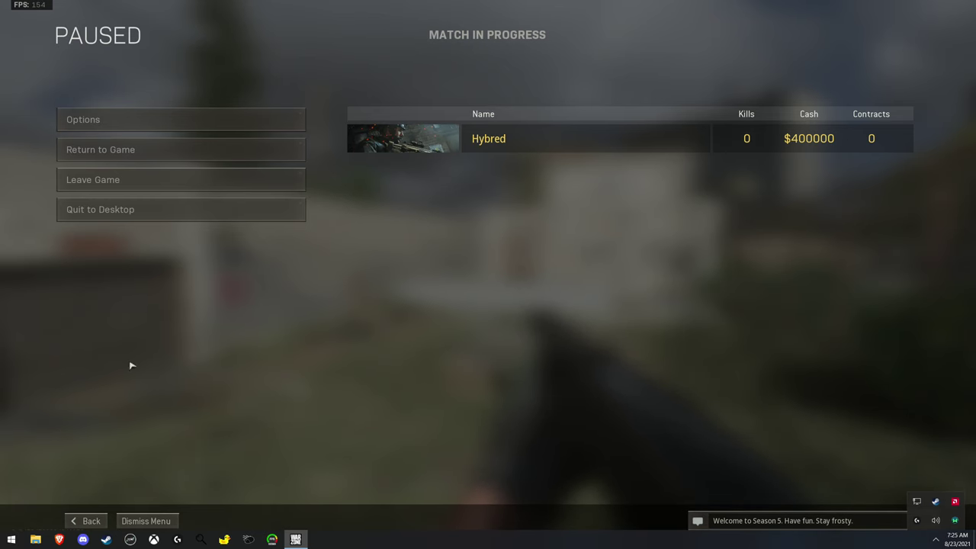
Return to the match and walk around near the supply box to check the unscaled gameplay.
left_click(114, 157)
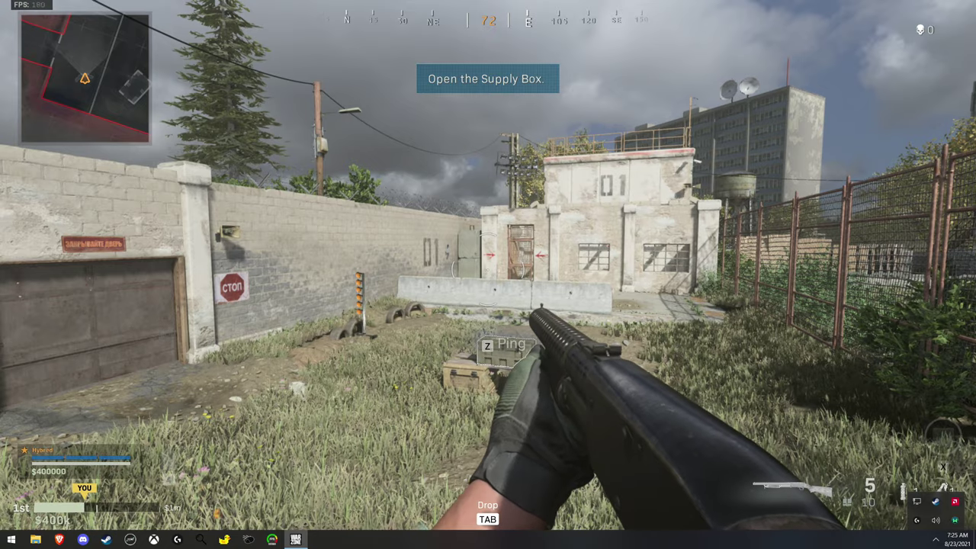
key("w")
key("s")
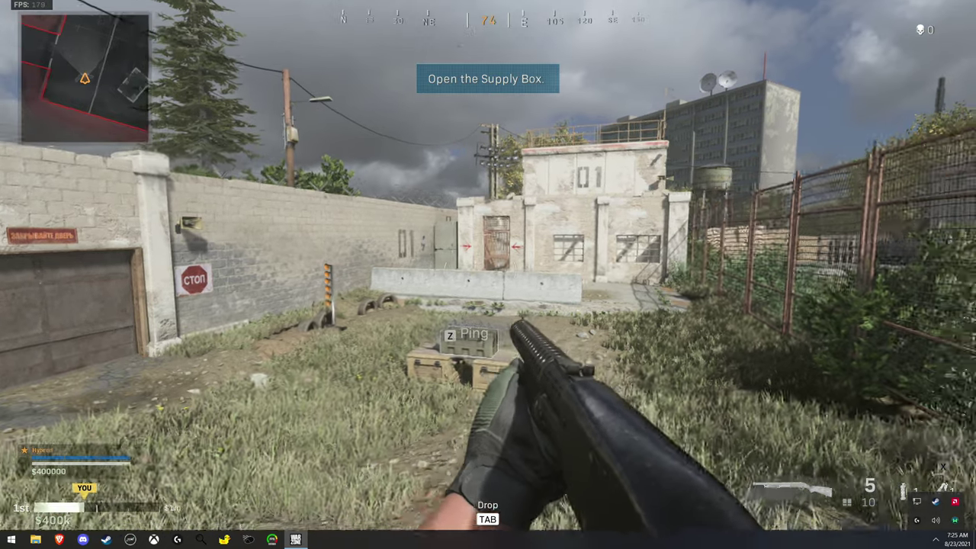
key("w")
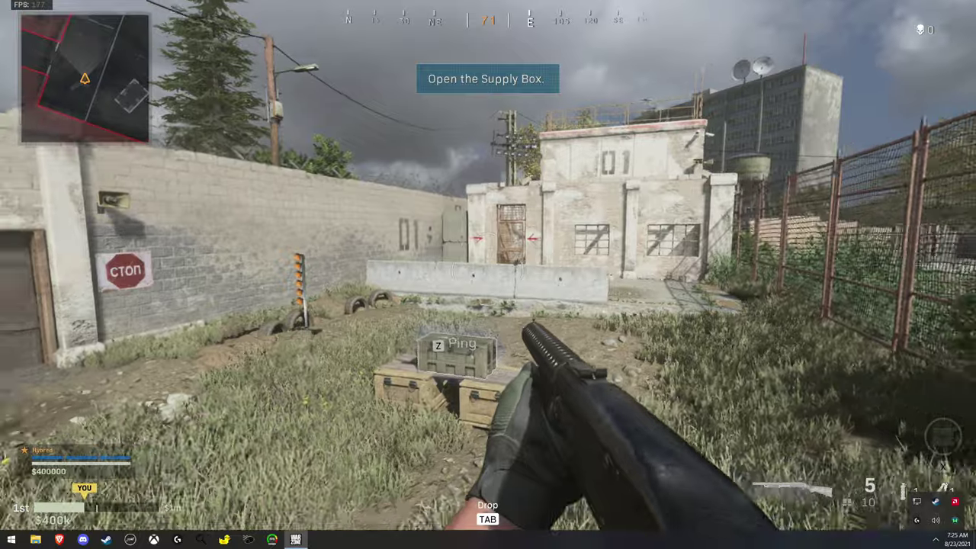
key("w")
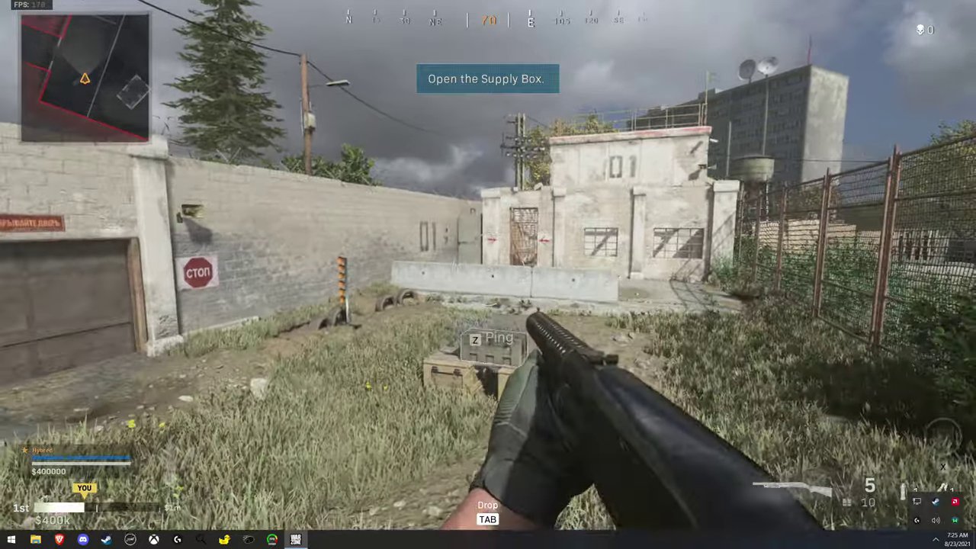
key("s")
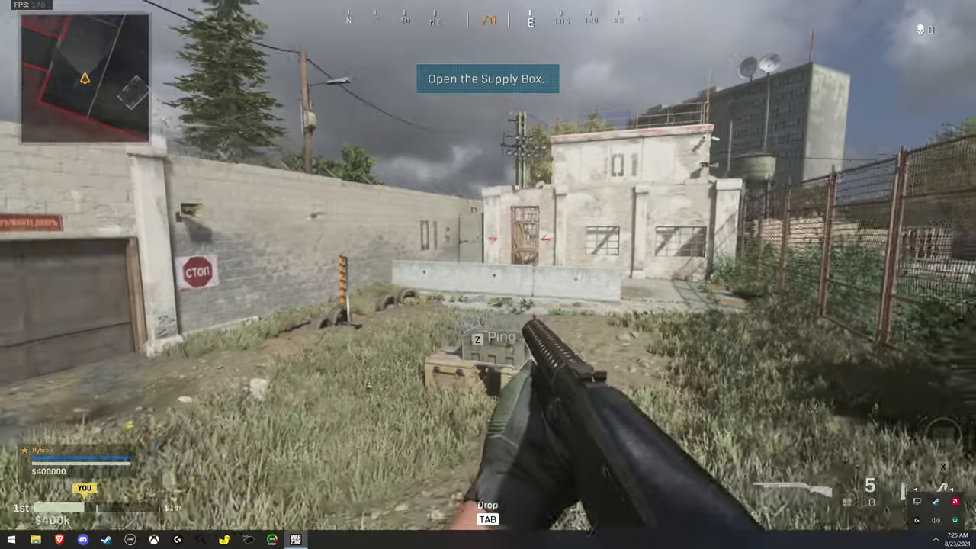
key("shift+w")
key("w")
key("s")
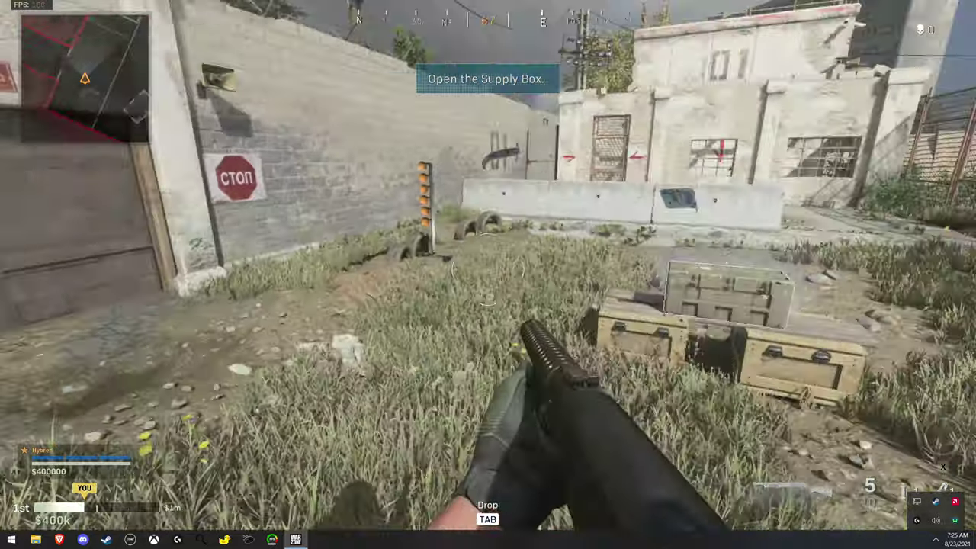
Back away from the supply box and sprint forward to view the unscaled match in motion.
key("s")
key("w")
key("s")
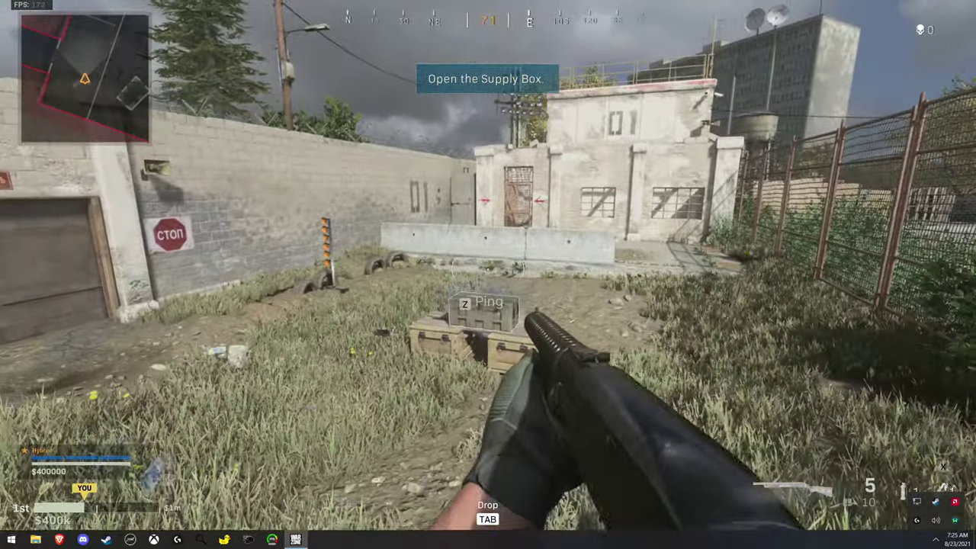
key("shift+w")
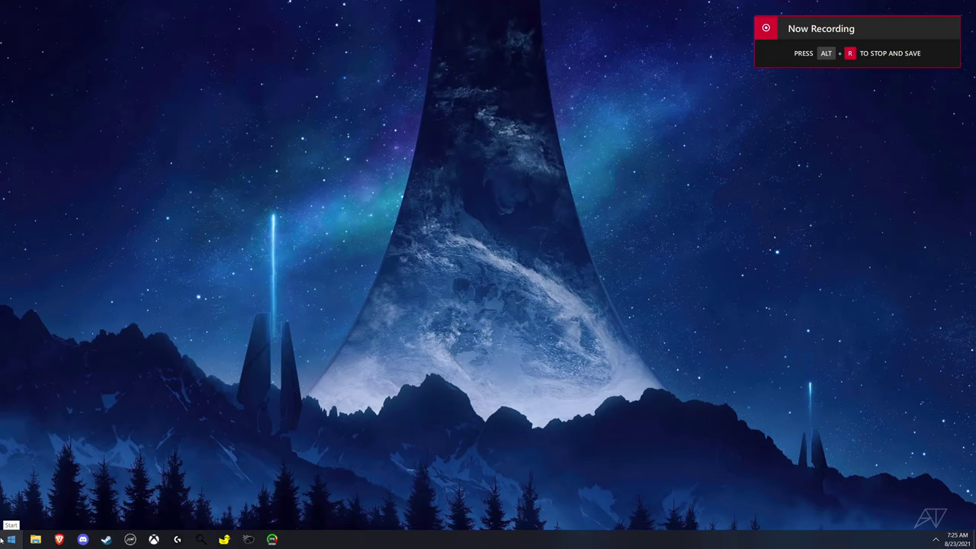
Open the Windows appearance and performance settings and apply Adjust for best performance to the visual effects.
left_click(2, 540)
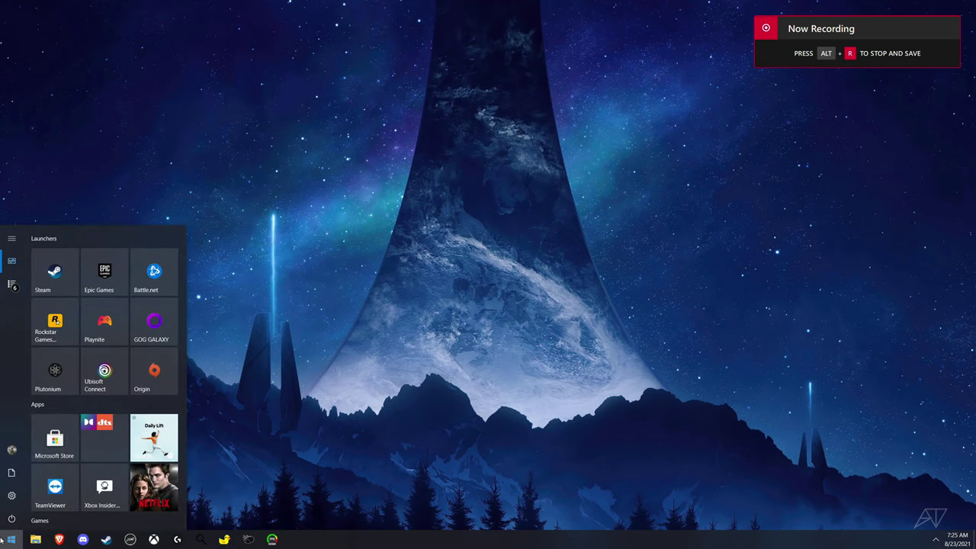
type("perfo")
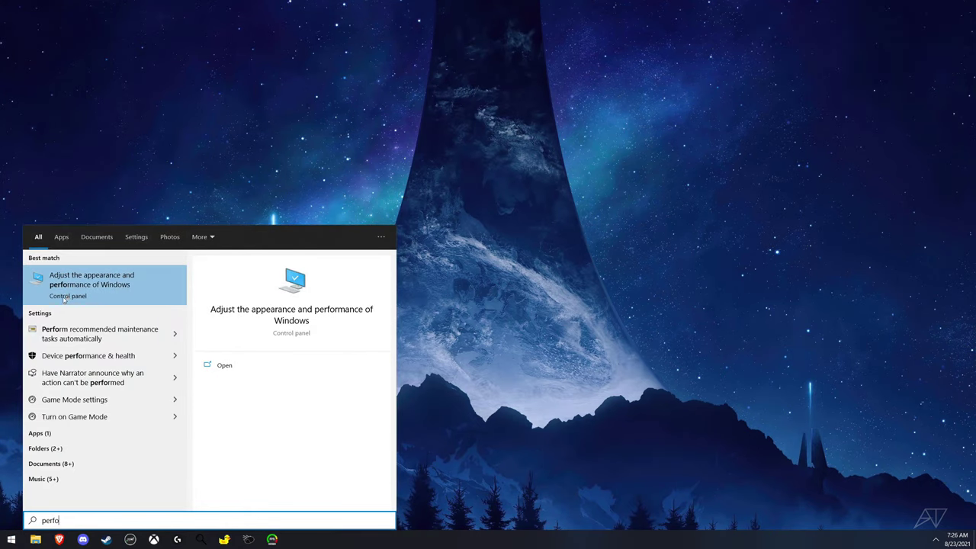
left_click(64, 299)
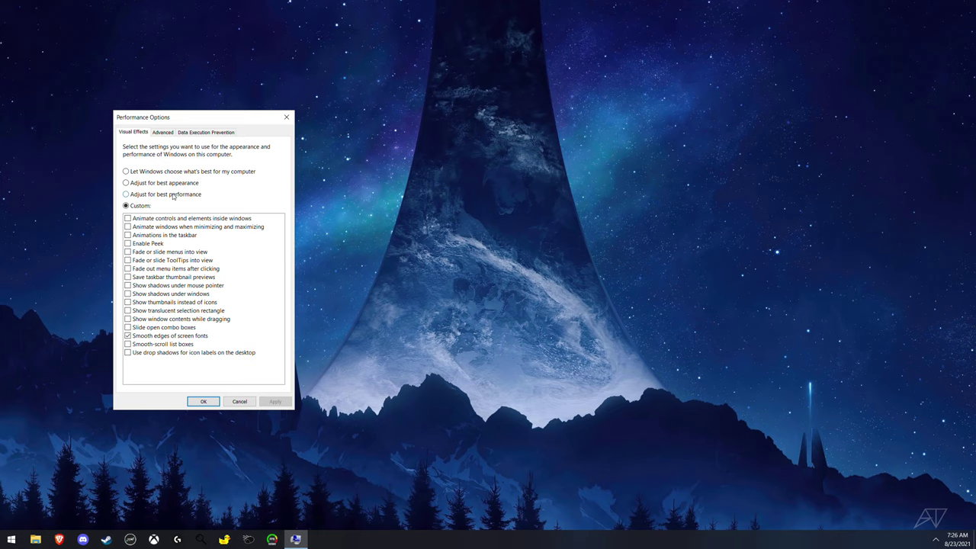
left_click(163, 195)
left_click(146, 195)
left_click(273, 401)
left_click(276, 402)
Enable Smooth edges of screen fonts as the only custom visual effect, apply it, and show the hidden system tray icons.
left_click(162, 337)
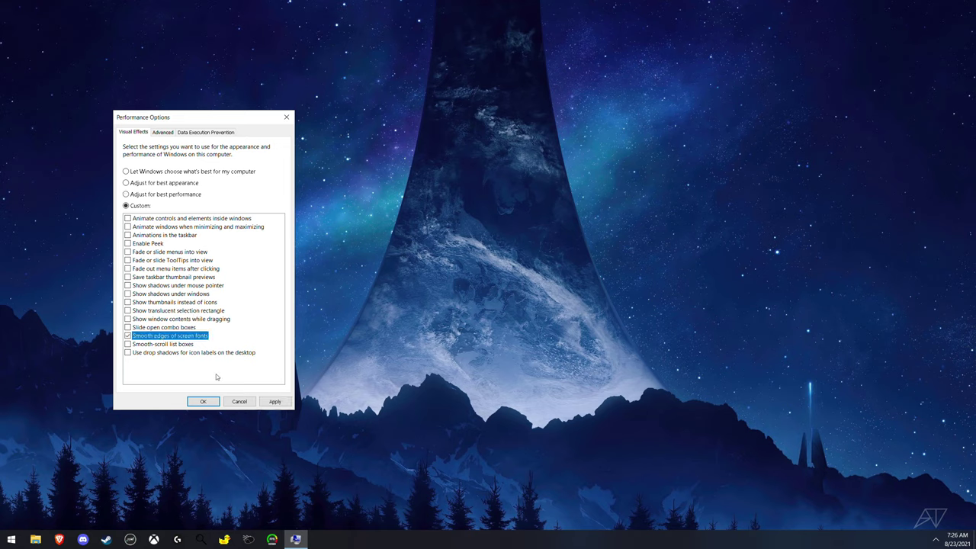
left_click(270, 404)
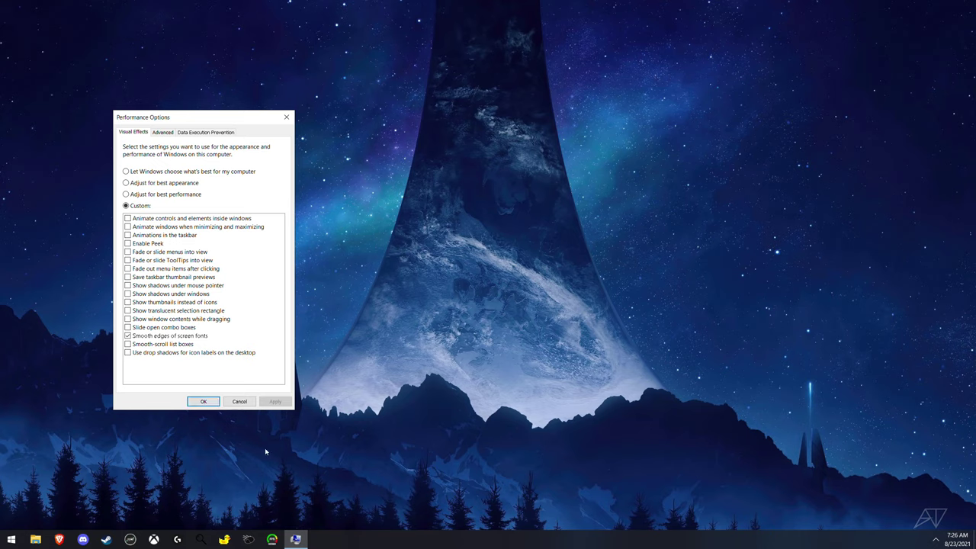
left_click(936, 539)
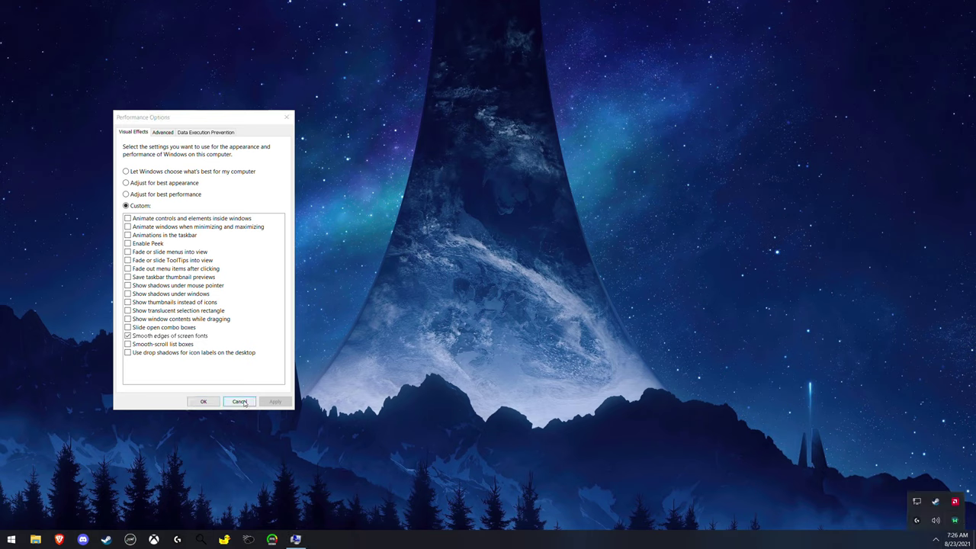